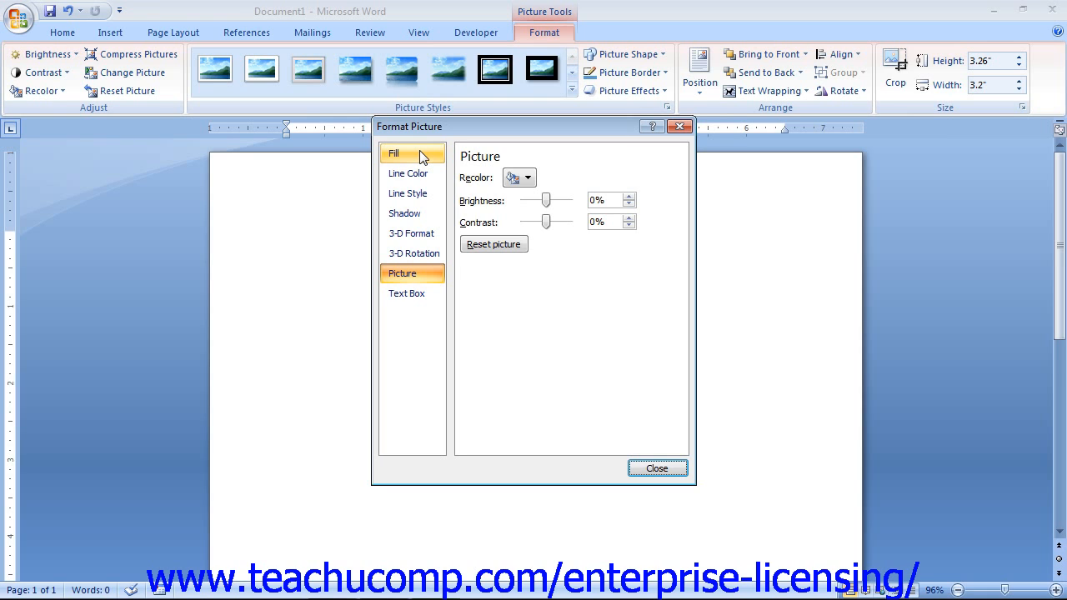
Uncover the picture by moving the Format Picture dialog aside, and review its categories from Fill through Text Box
left_click_drag(472, 126, 751, 173)
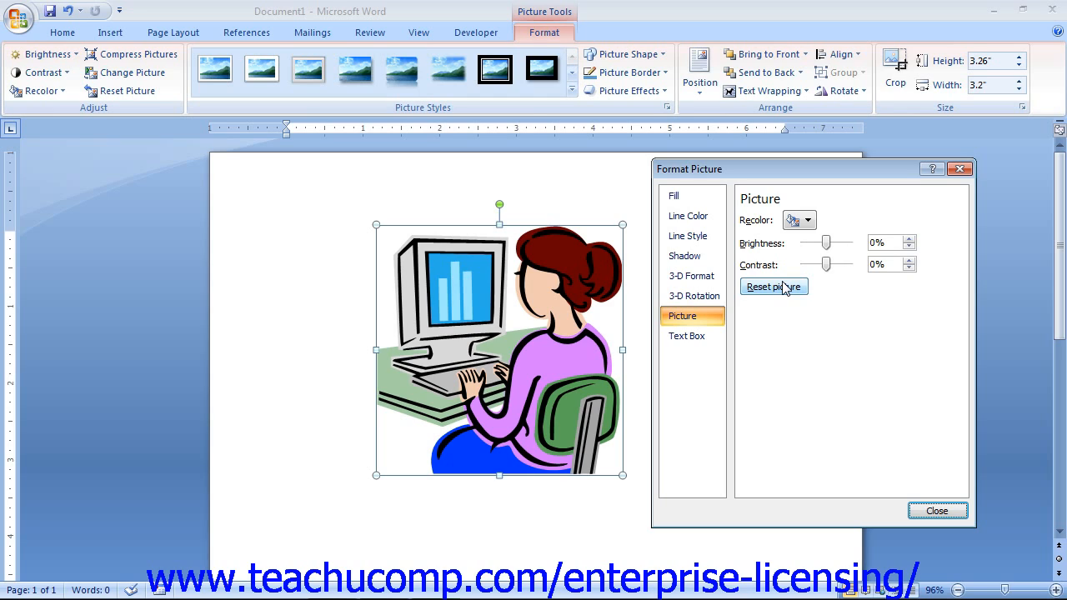
left_click(701, 200)
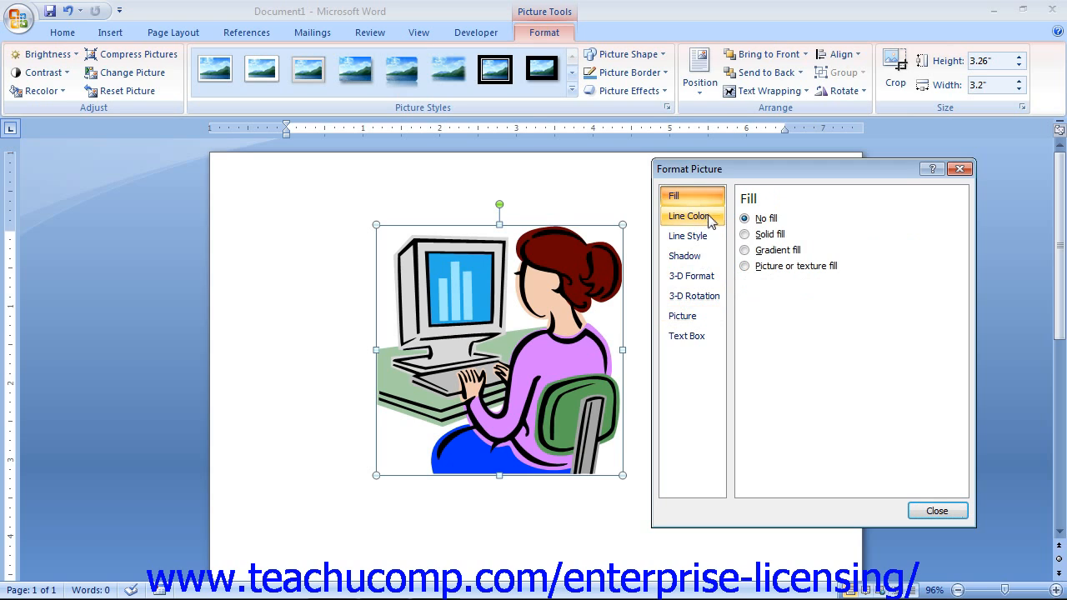
left_click(708, 217)
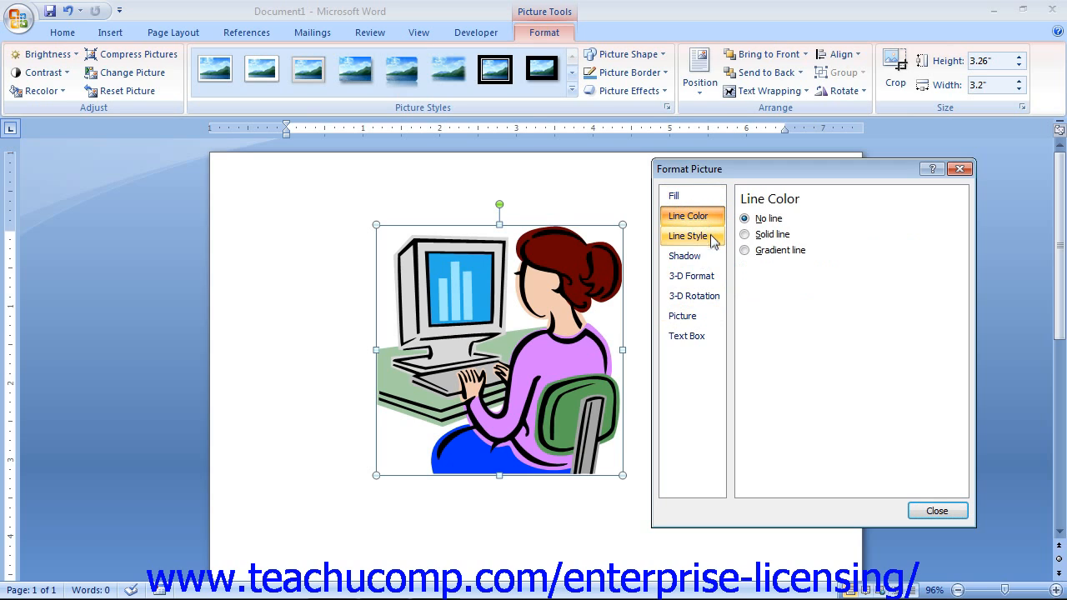
left_click(710, 236)
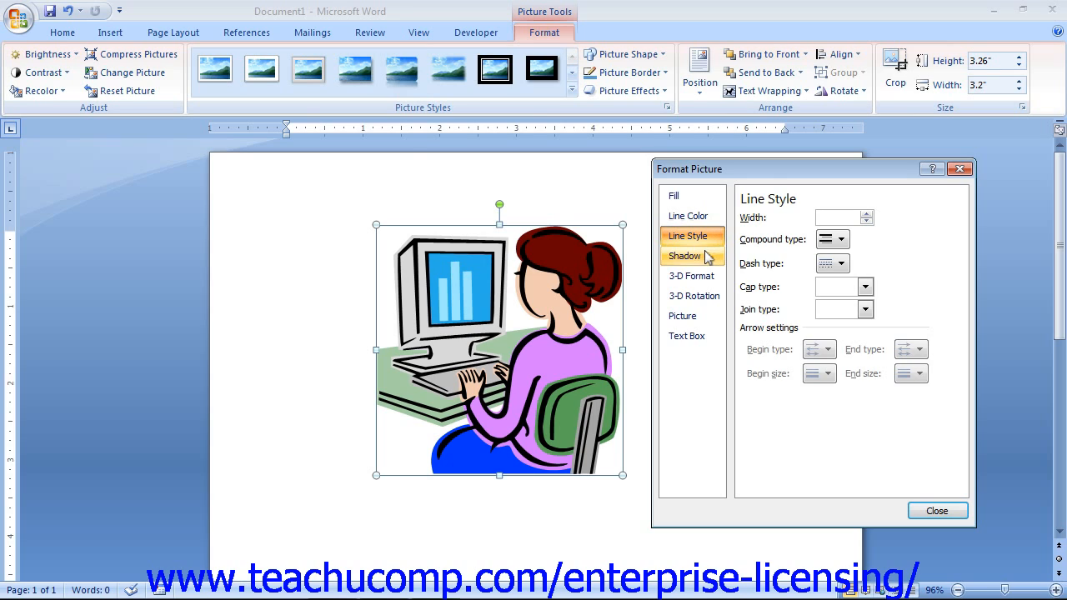
left_click(704, 256)
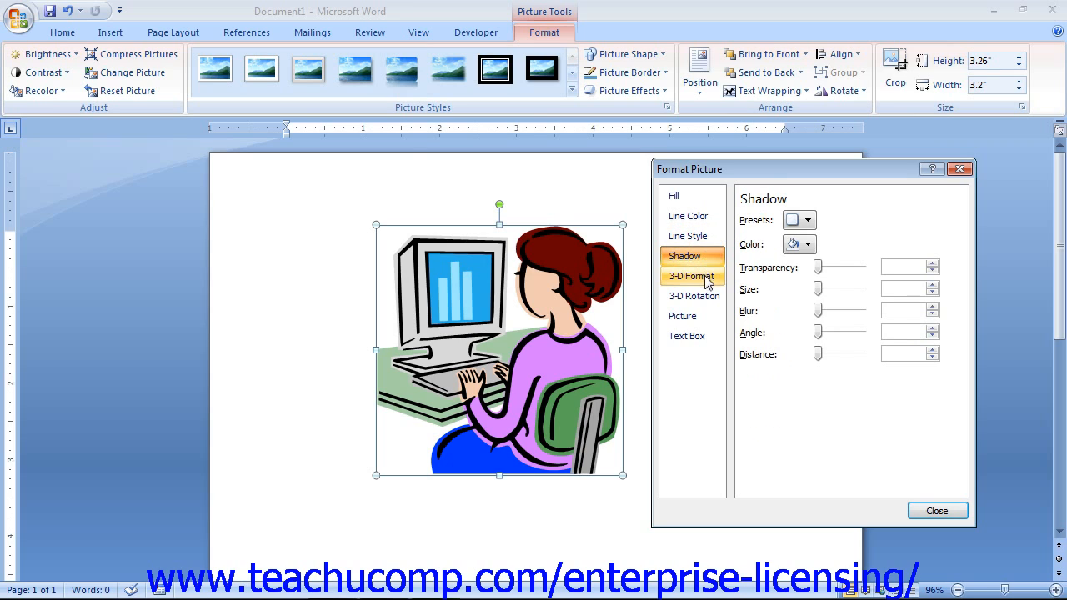
left_click(704, 278)
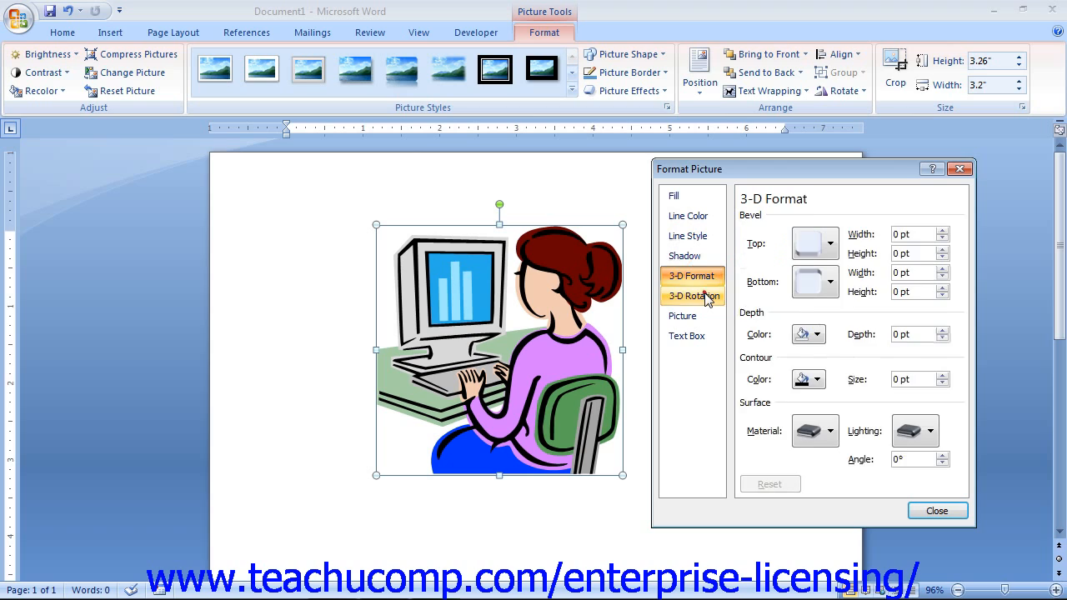
left_click(706, 298)
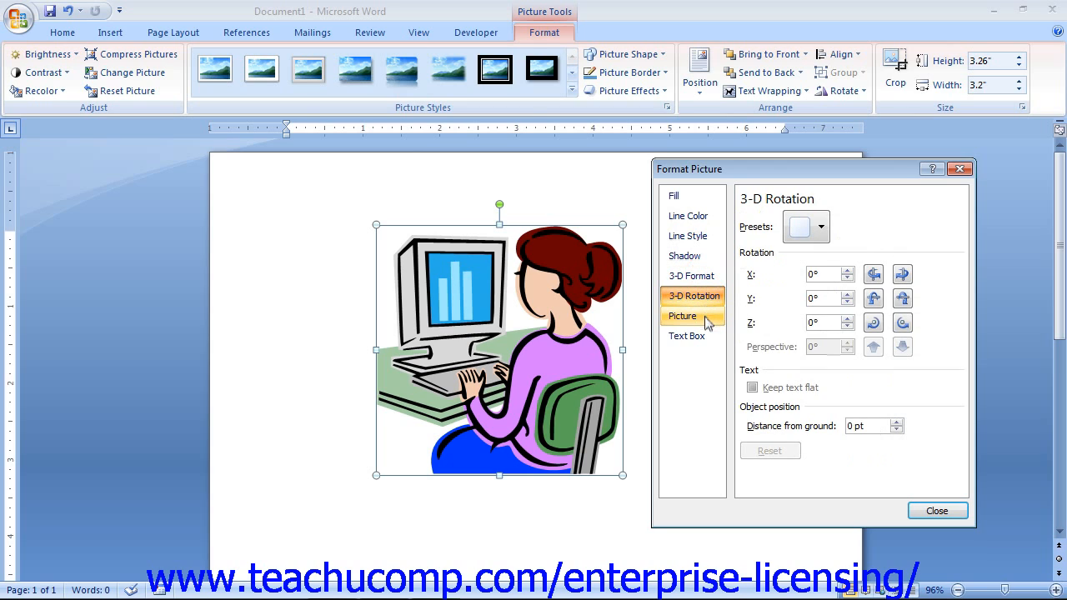
left_click(704, 317)
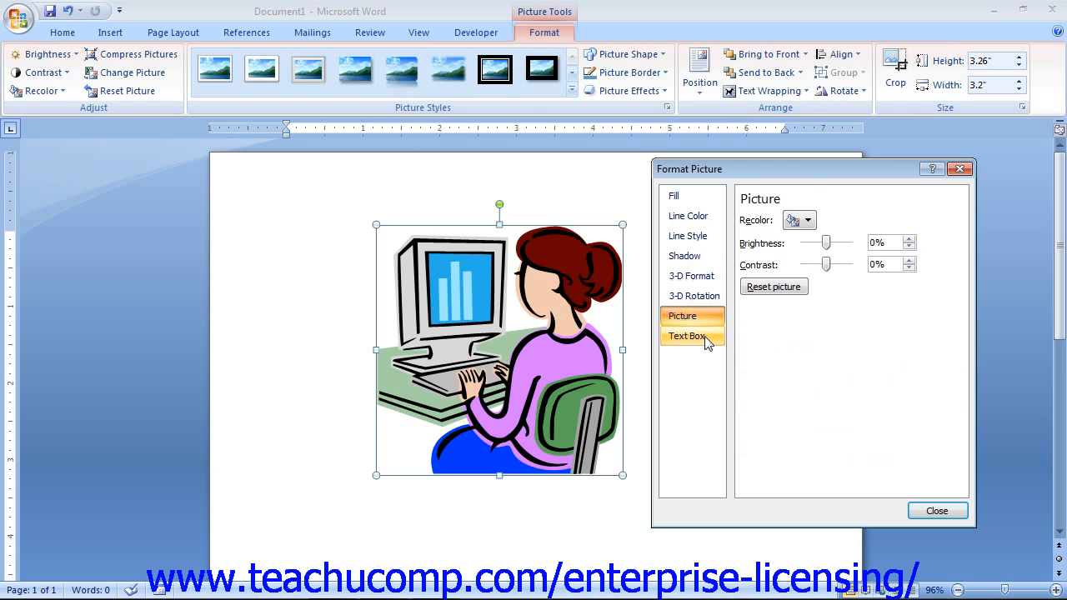
left_click(706, 339)
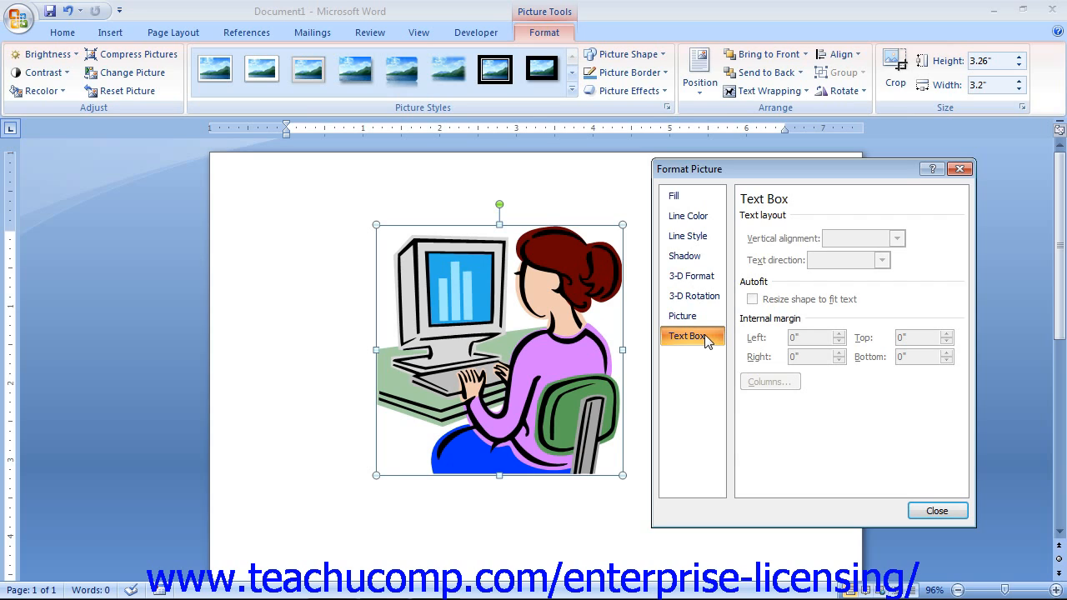
left_click(712, 317)
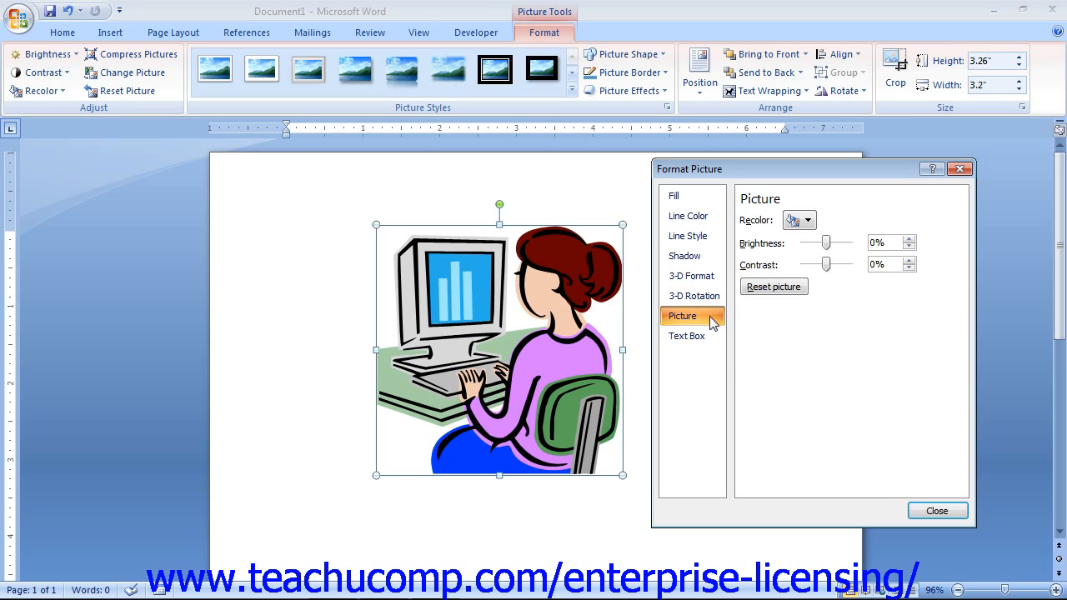
Give the clip art picture a solid fill in the orange theme color
left_click(706, 196)
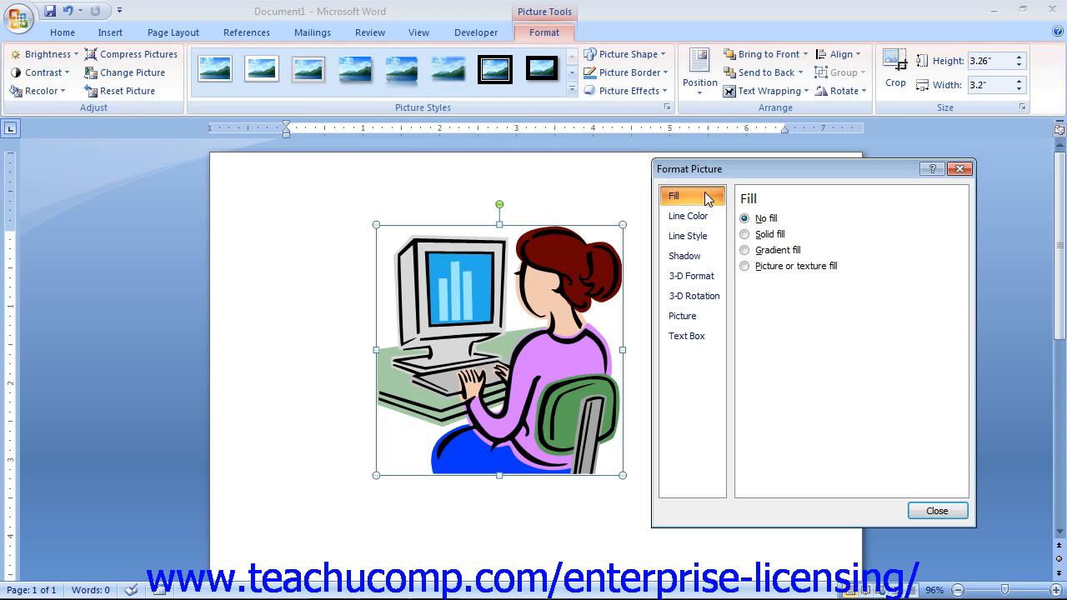
left_click(755, 221)
left_click(754, 235)
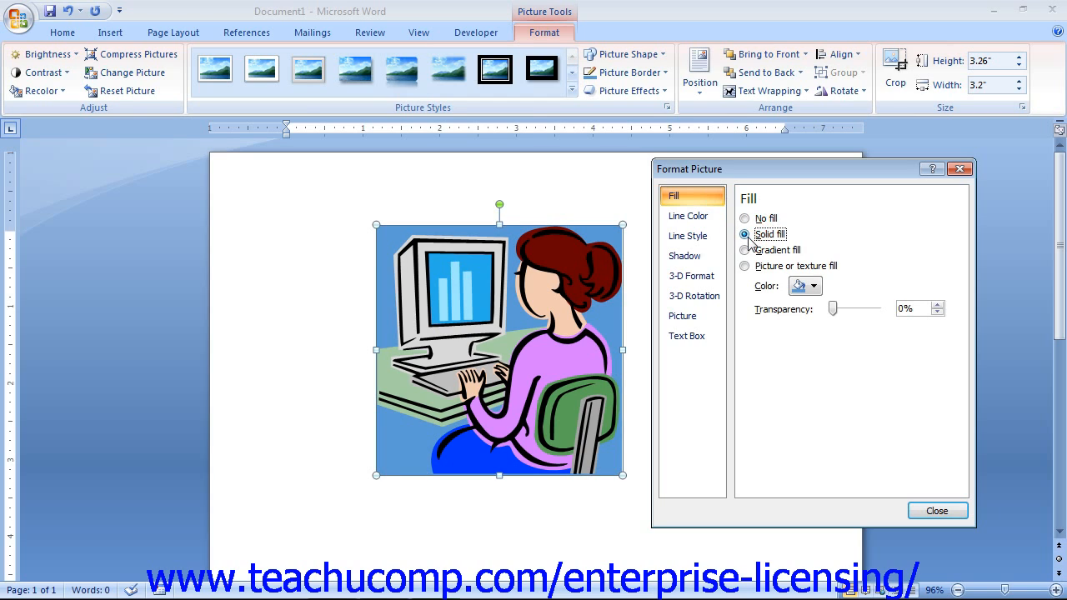
left_click(810, 287)
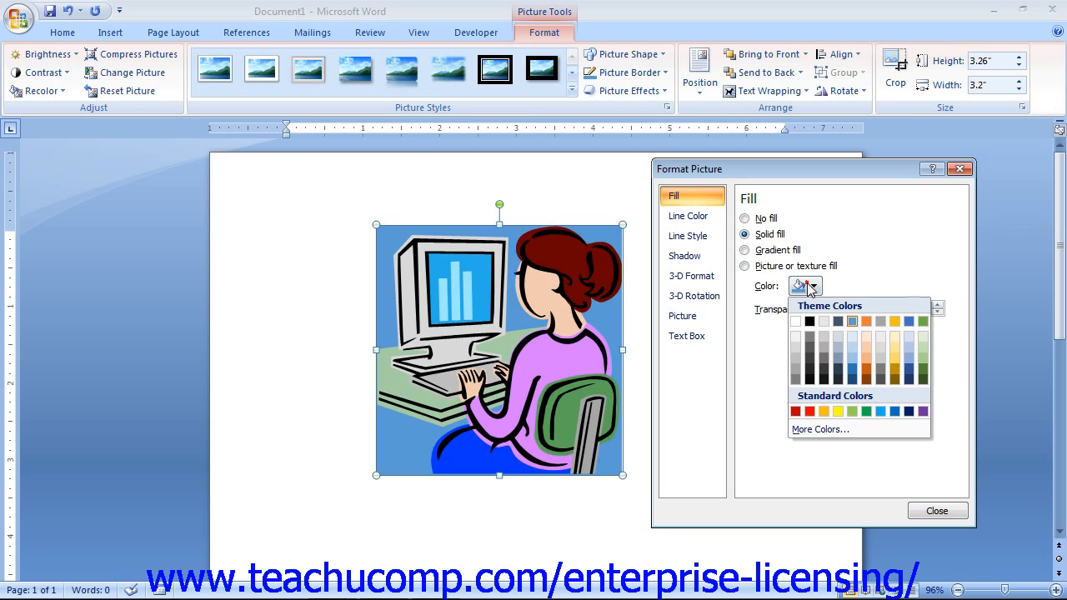
left_click(866, 322)
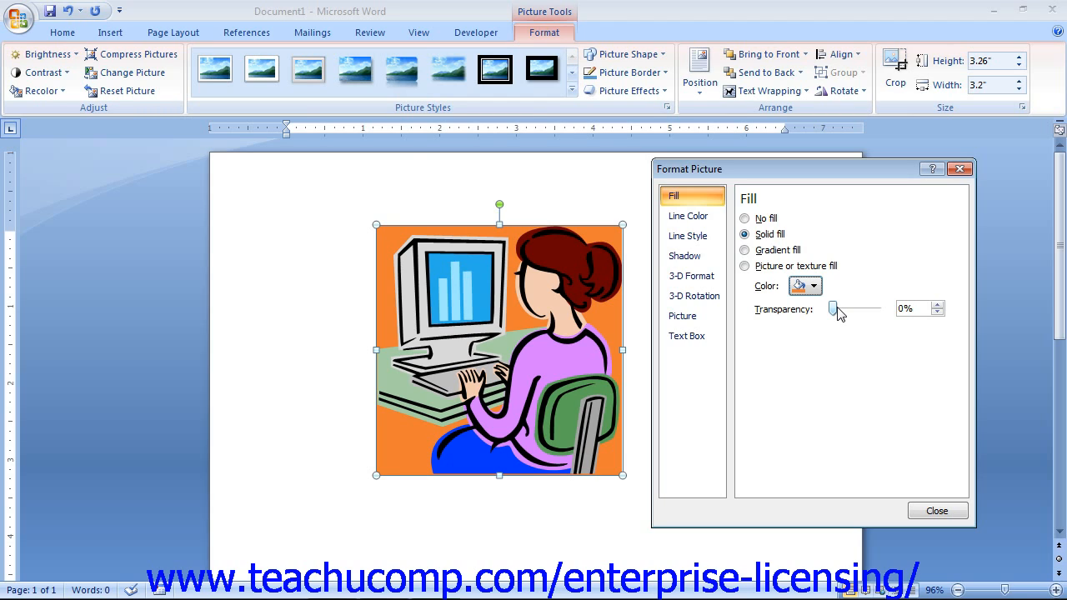
Apply a gradient fill of the Linear type to the picture, and look through the preset colors and directions
left_click(744, 250)
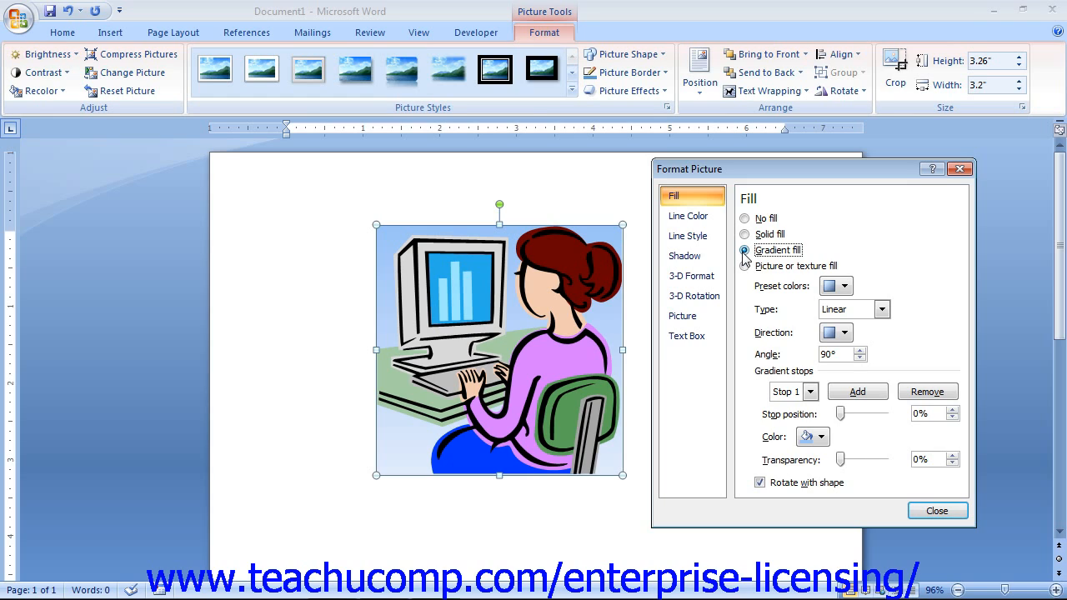
left_click(832, 286)
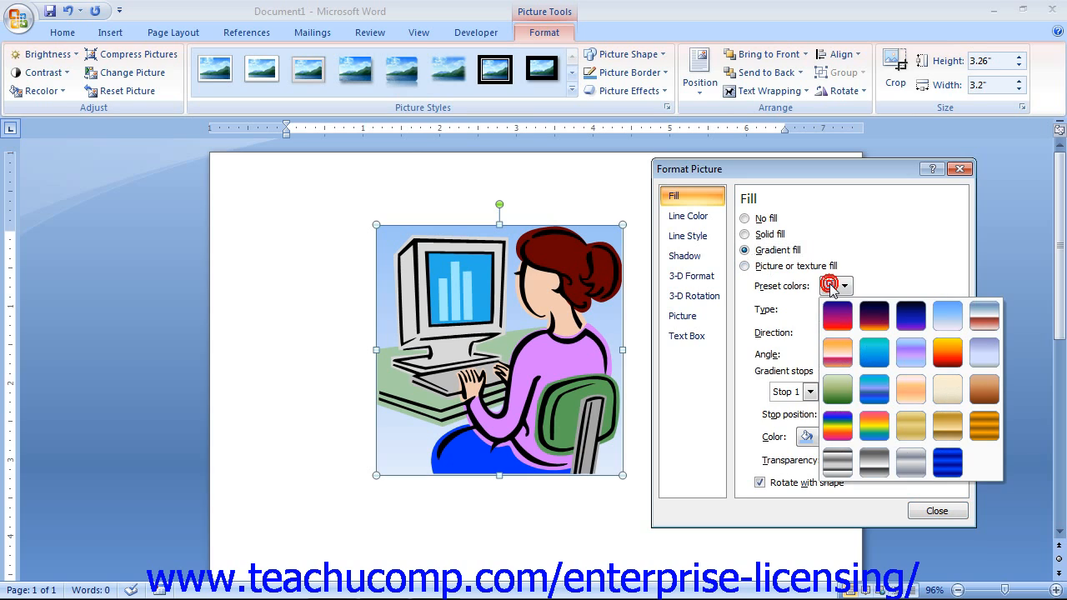
left_click(832, 288)
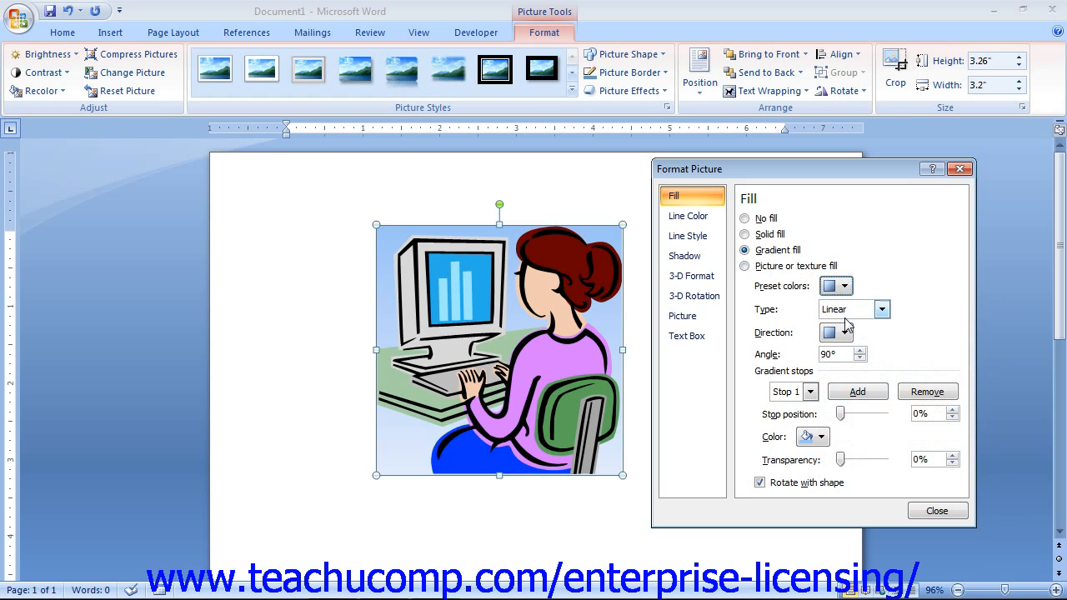
left_click(882, 309)
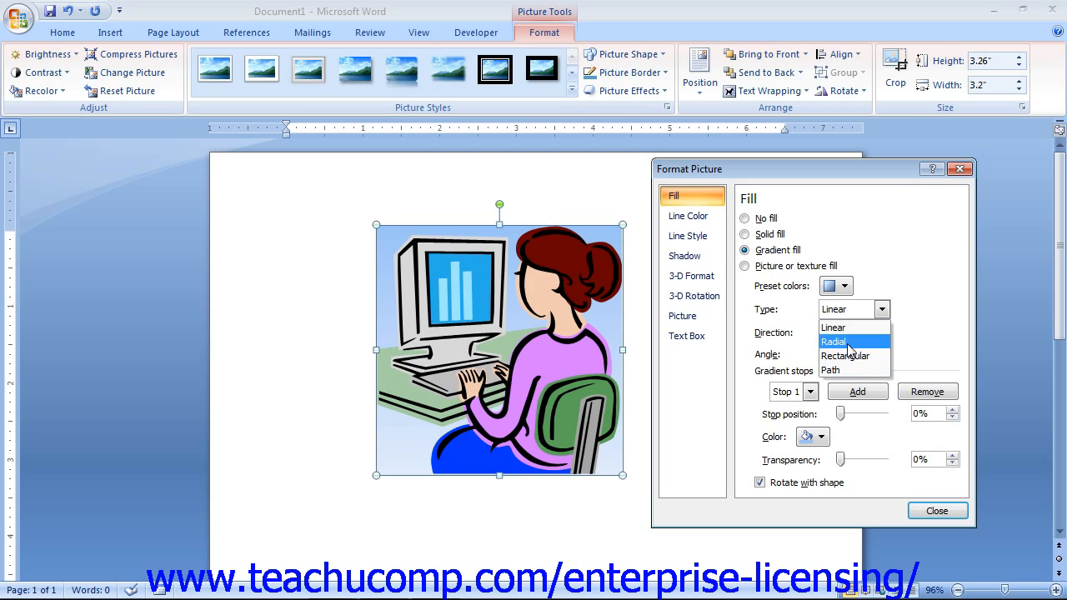
left_click(867, 328)
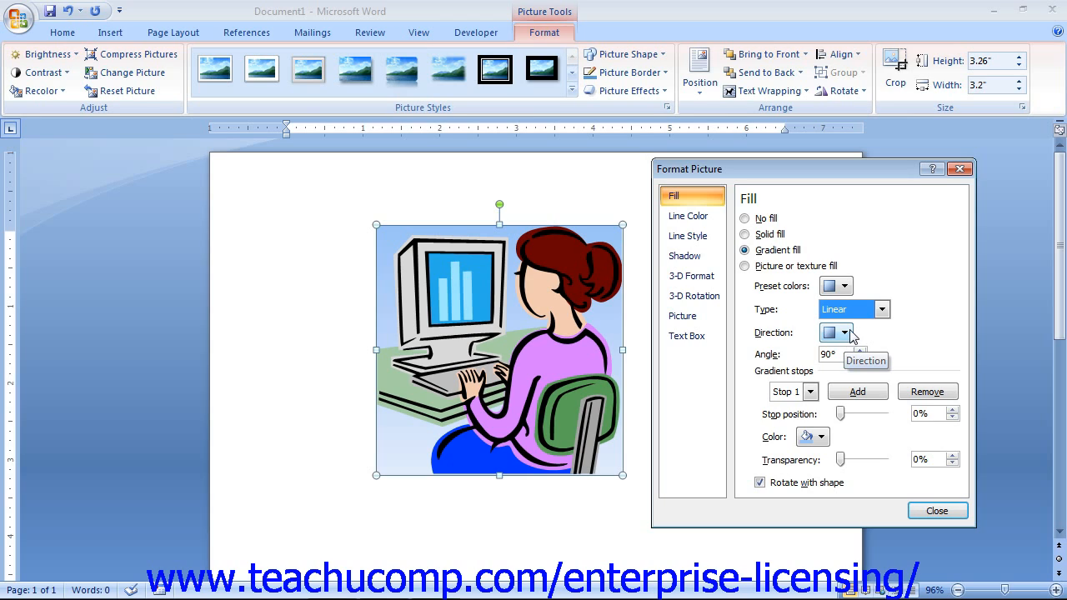
left_click(844, 333)
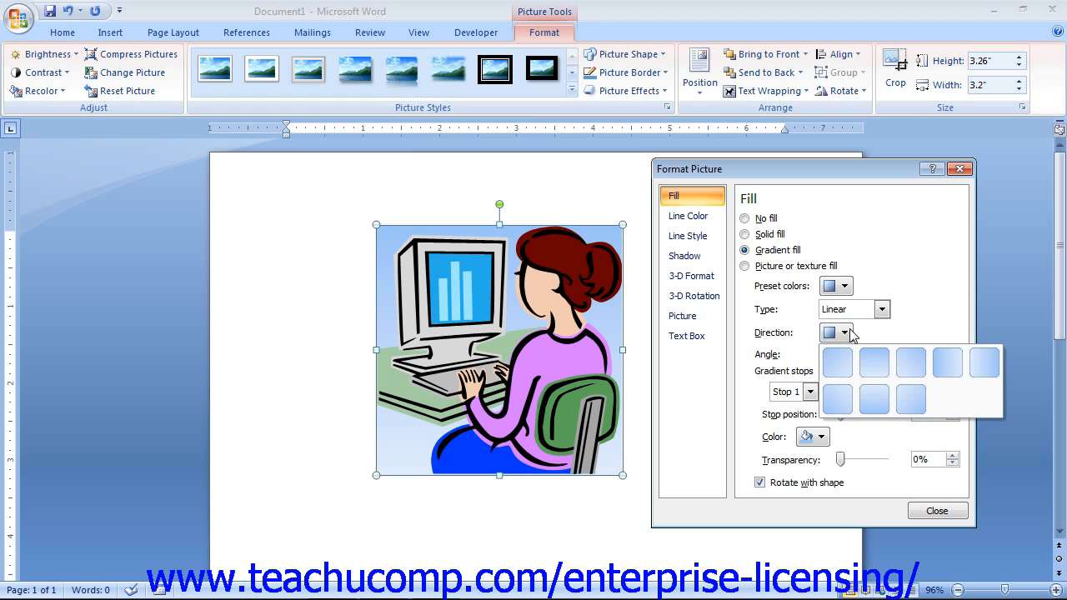
left_click(848, 332)
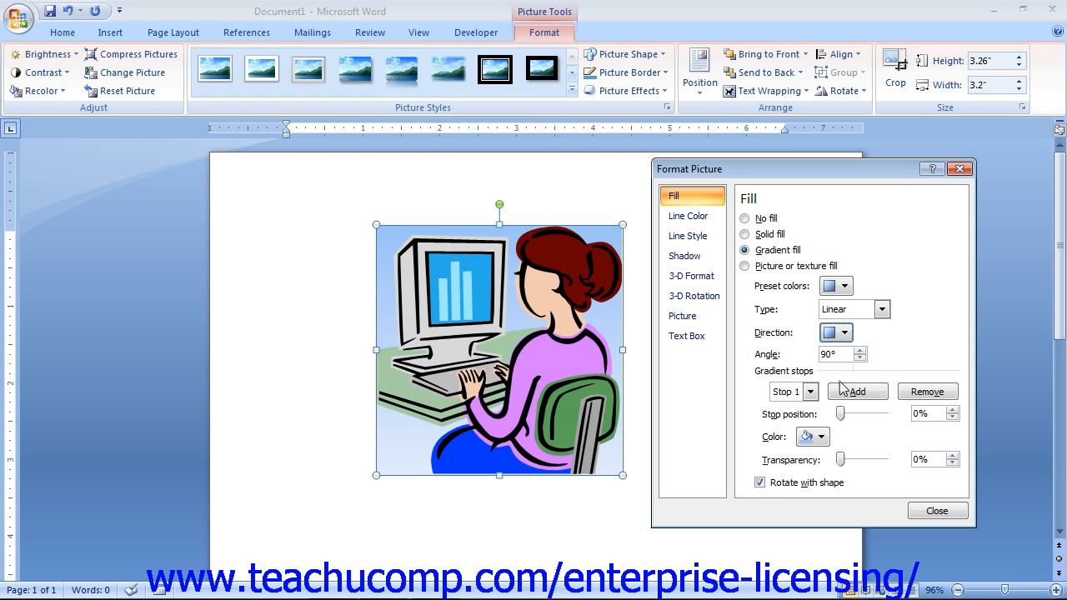
Examine the gradient stop list and the position and color settings of Stop 1 and Stop 2
left_click(809, 354)
left_click(810, 392)
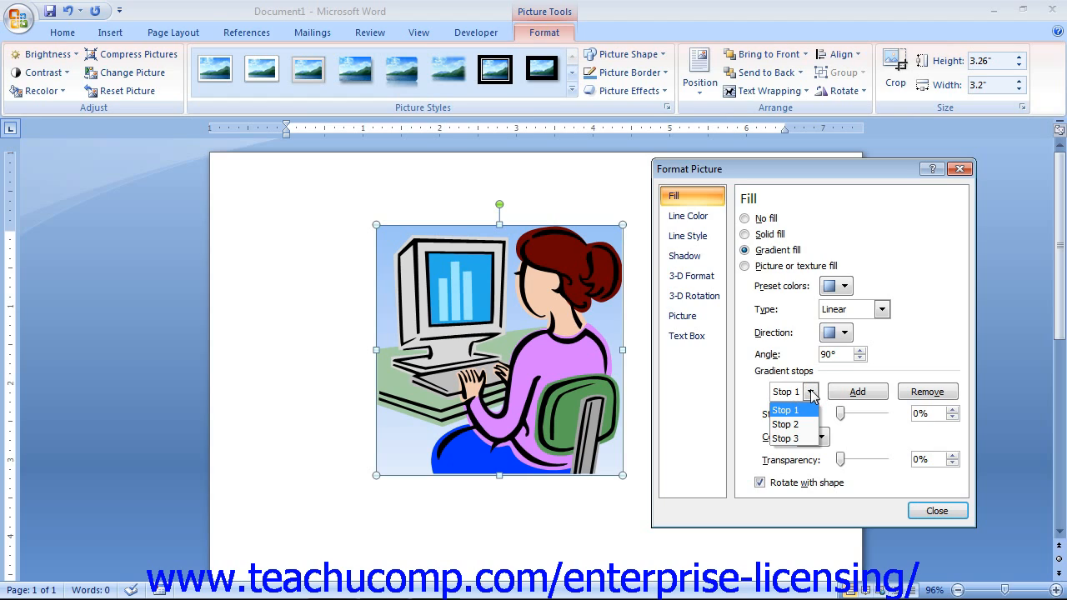
left_click(811, 392)
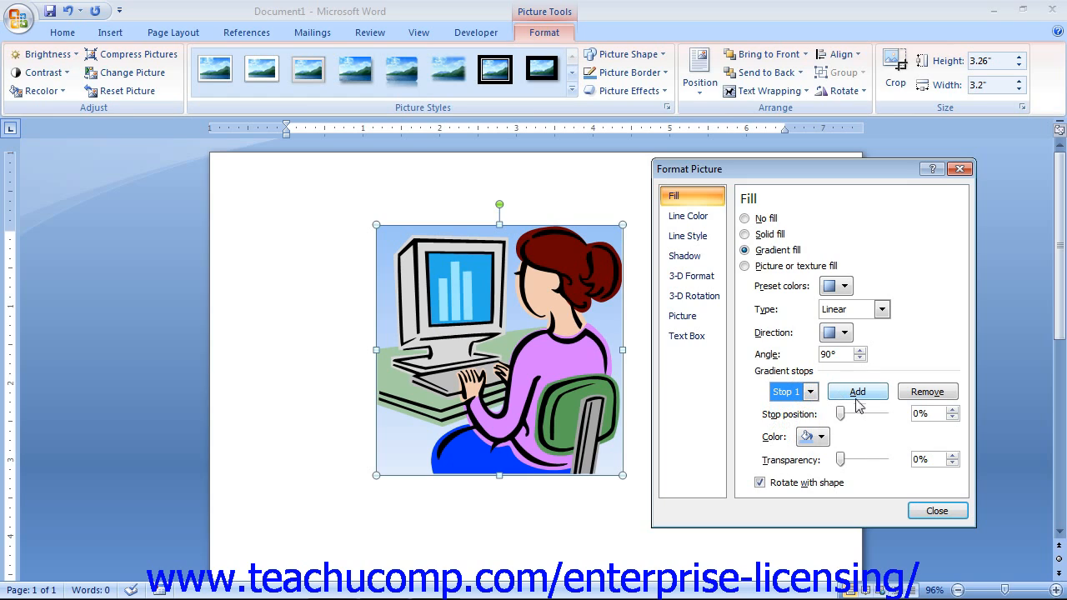
left_click(843, 415)
mouse_move(844, 419)
left_mouse_down()
mouse_move(856, 419)
mouse_move(840, 421)
left_mouse_up()
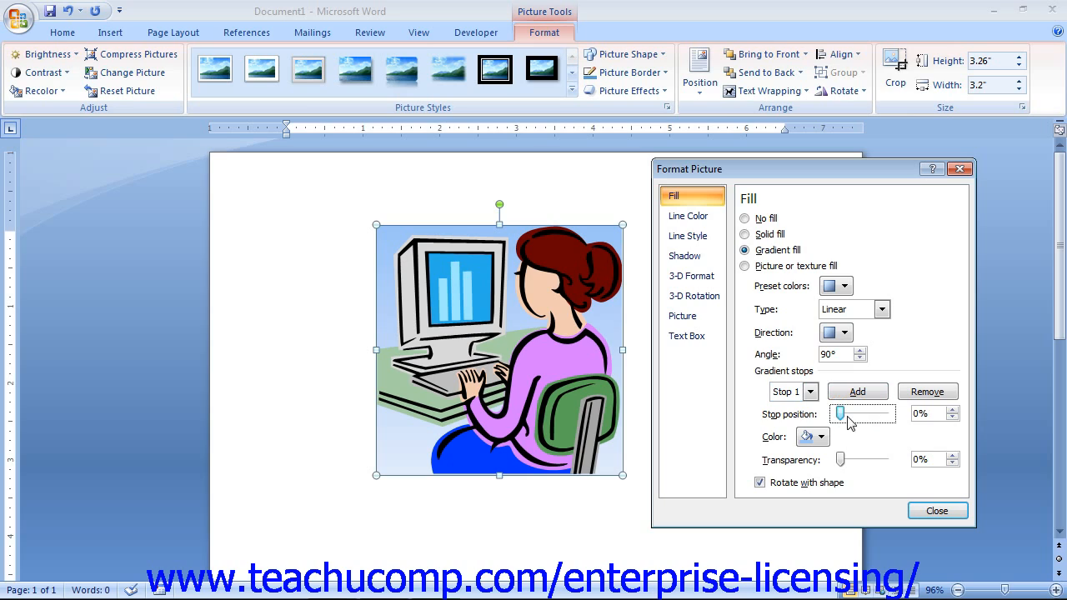
left_click(822, 437)
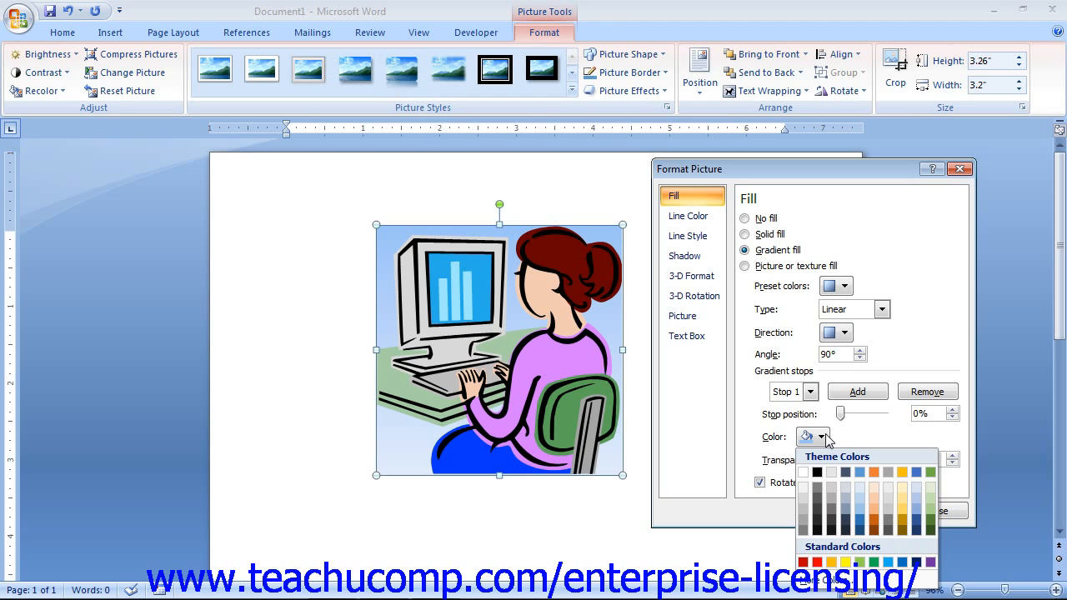
left_click(824, 438)
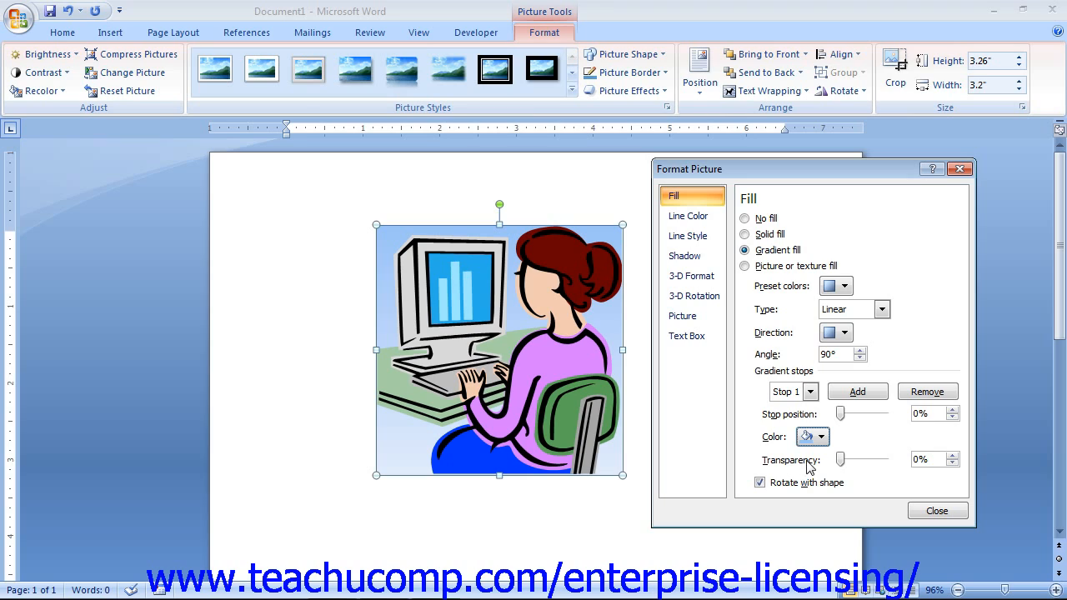
left_click(808, 392)
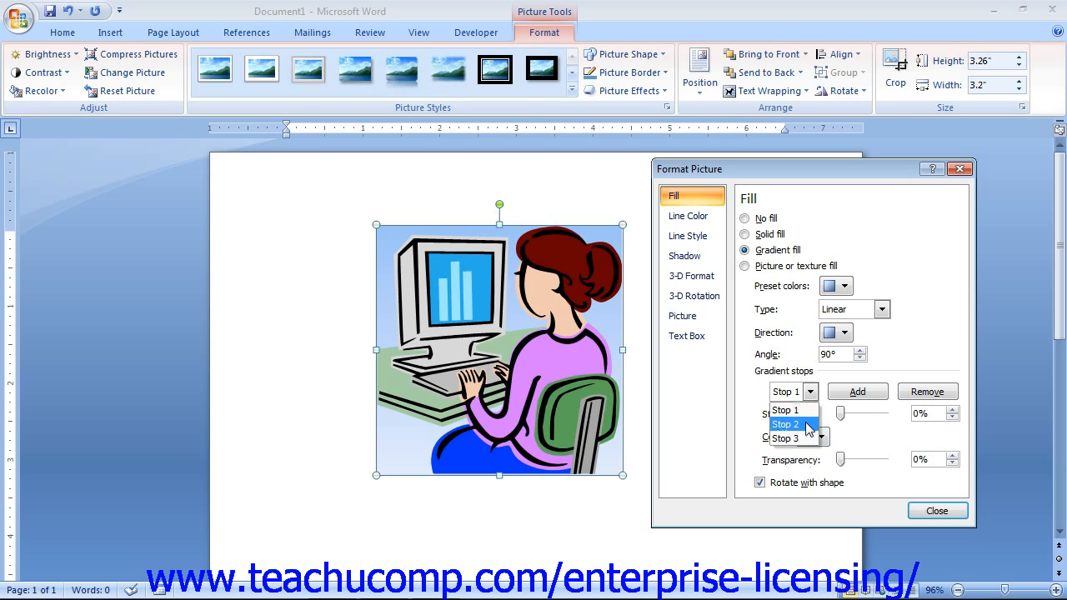
left_click(803, 425)
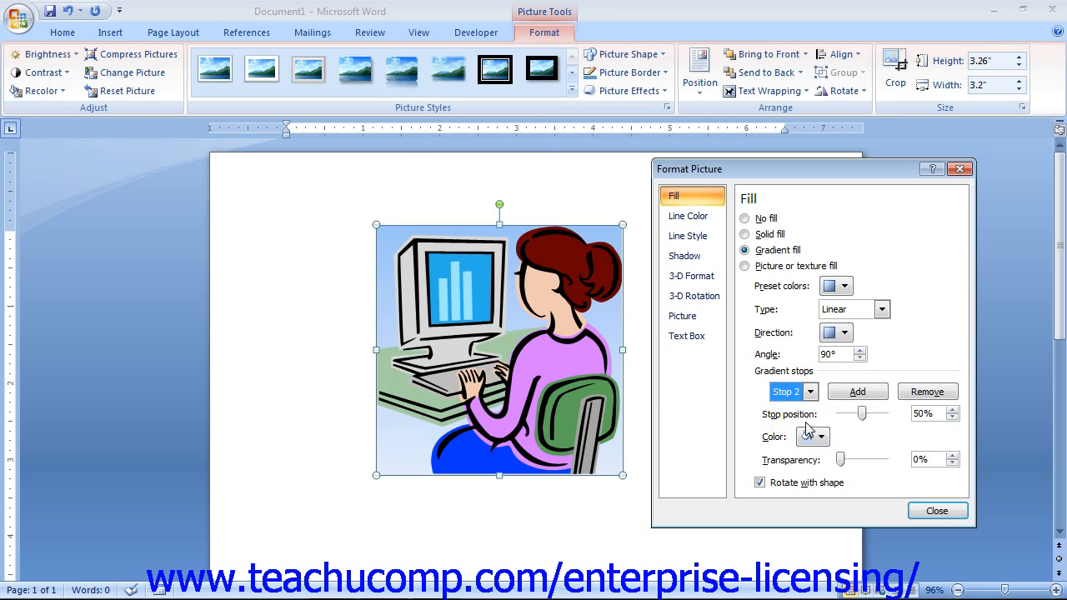
Remove gradient stops until only one is left, and add a second stop, selecting Stop 2
left_click(916, 394)
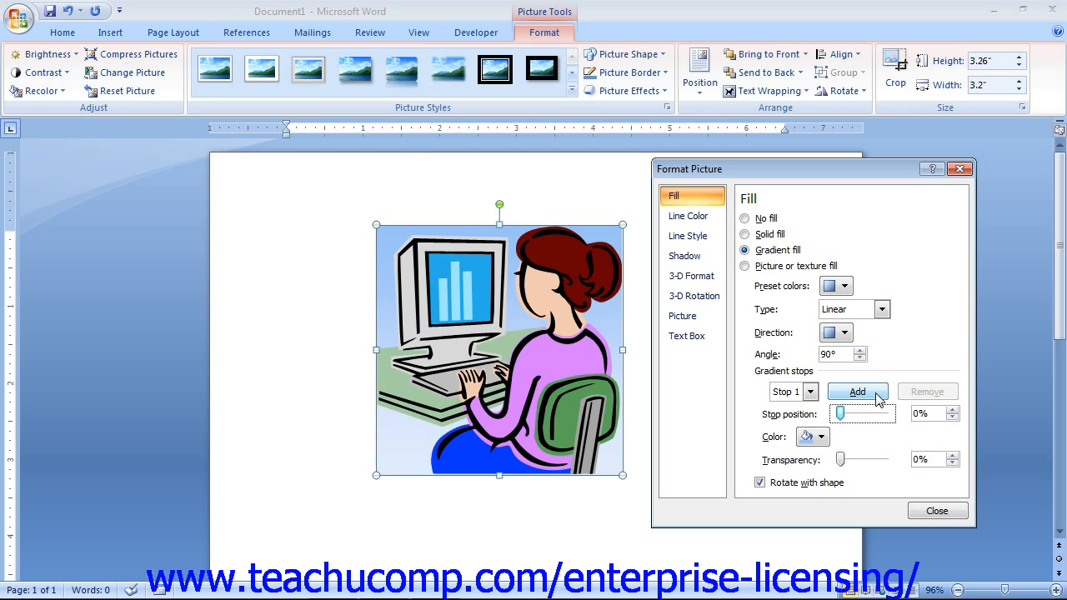
left_click(879, 397)
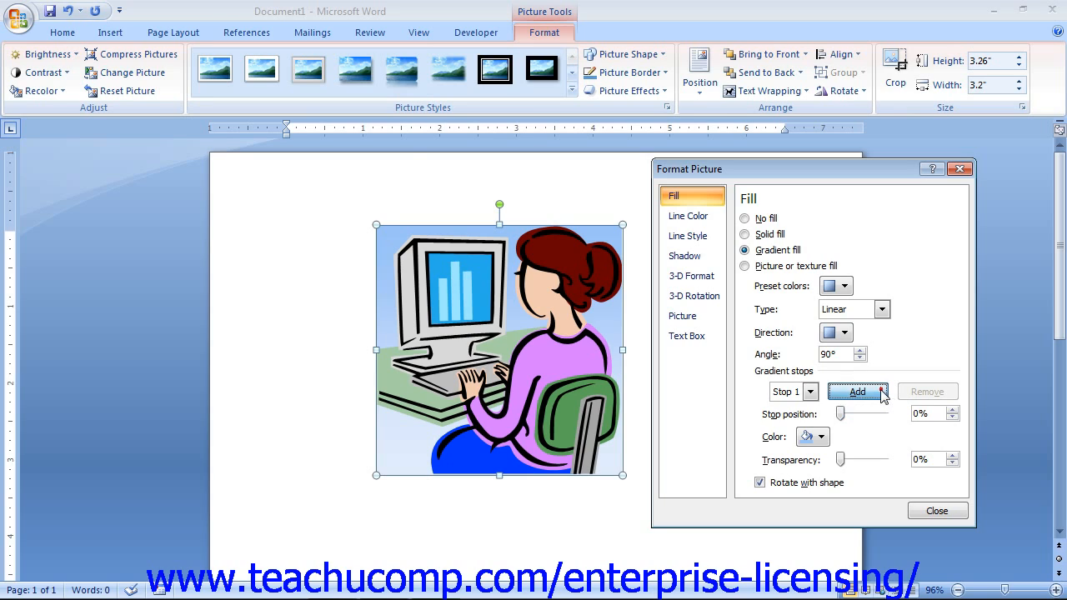
left_click(810, 392)
left_click(811, 390)
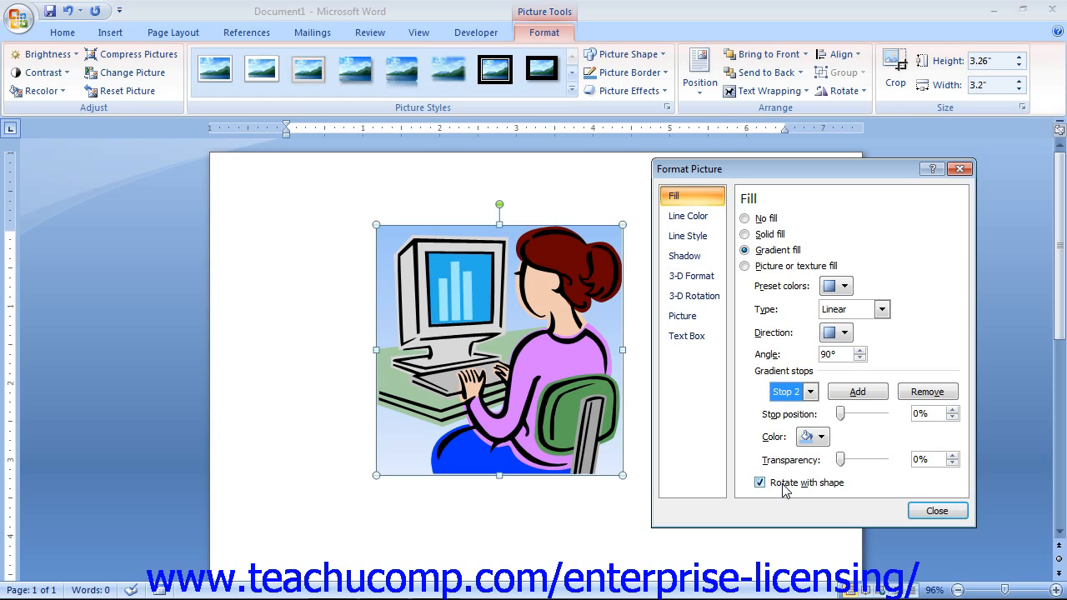
Change the picture's background to a texture fill using the blue woven denim texture
left_click(745, 267)
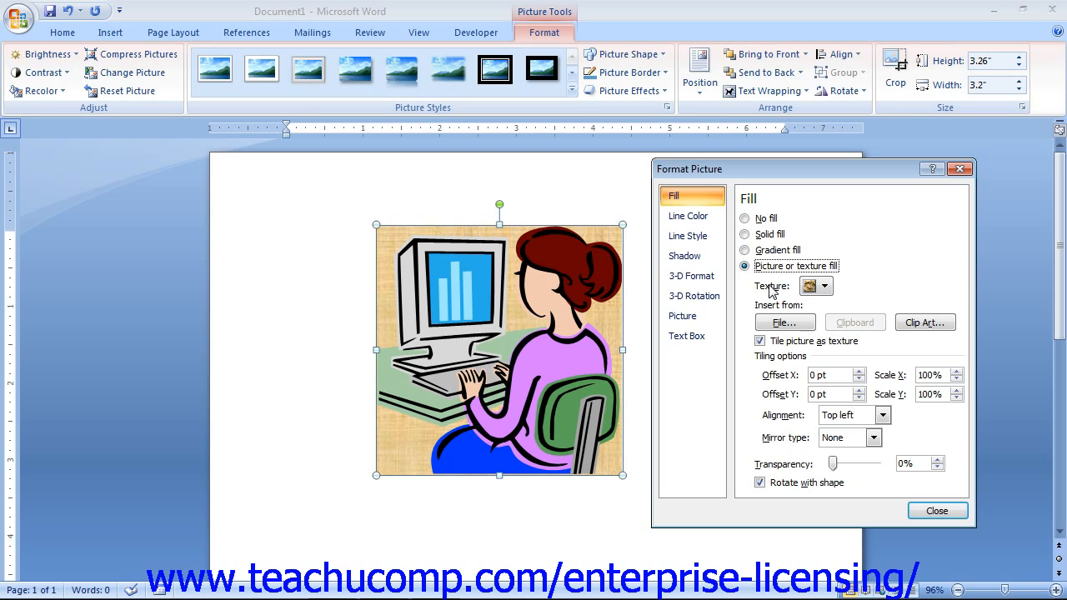
left_click(816, 286)
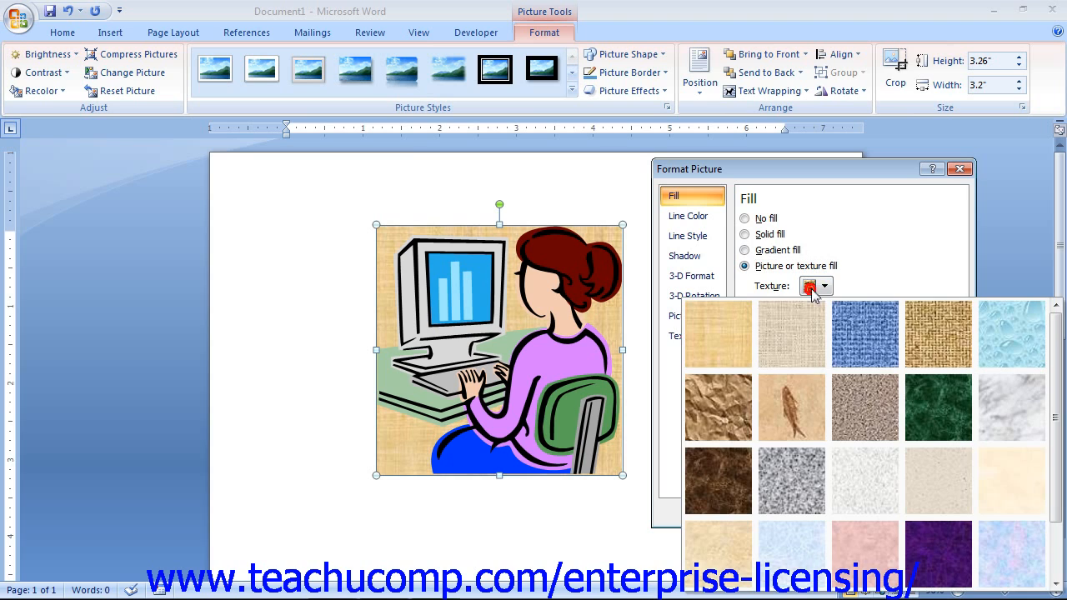
left_click(842, 331)
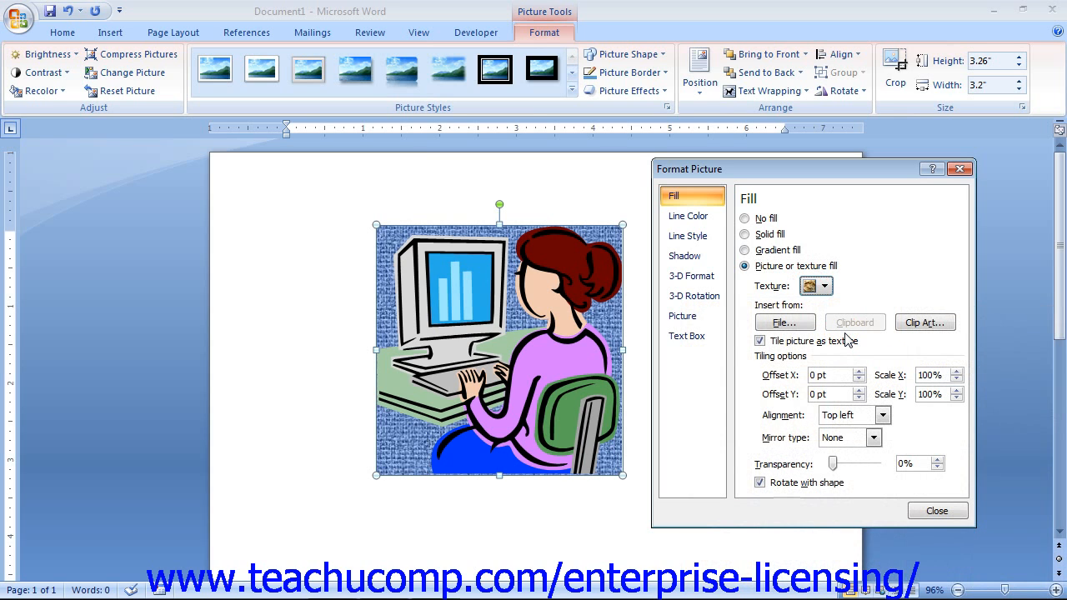
Open and dismiss the picture file browser for the fill, and switch Tile picture as texture off and back on
left_click(801, 325)
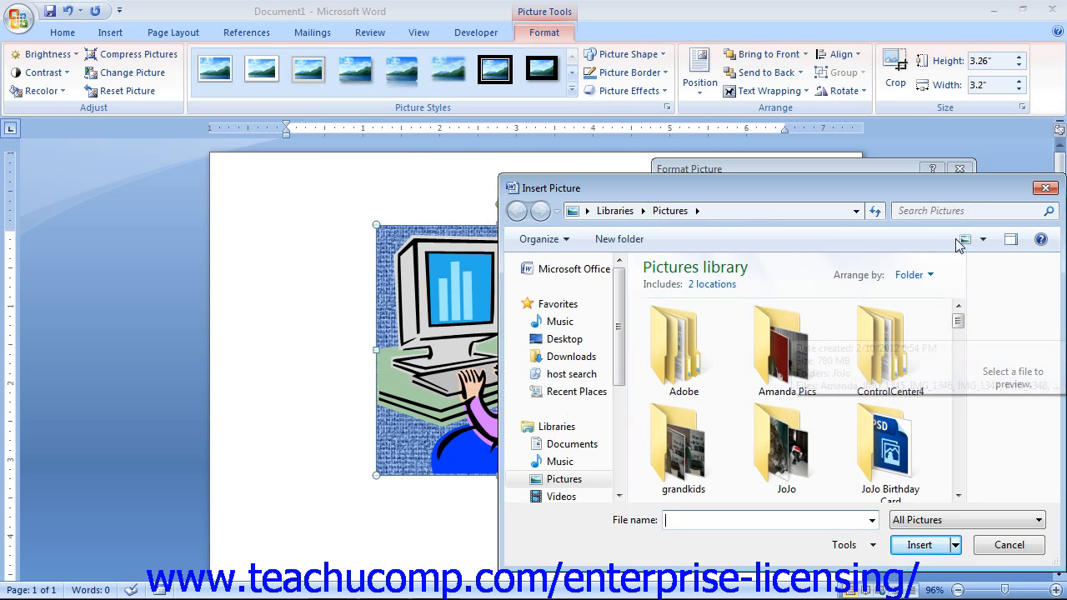
left_click(1046, 189)
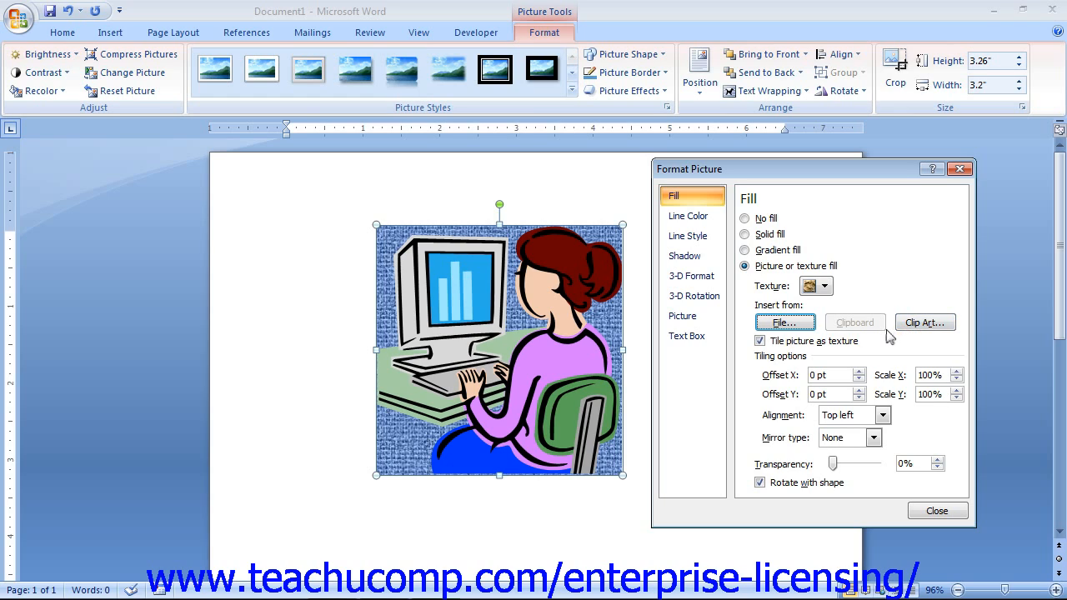
left_click(761, 342)
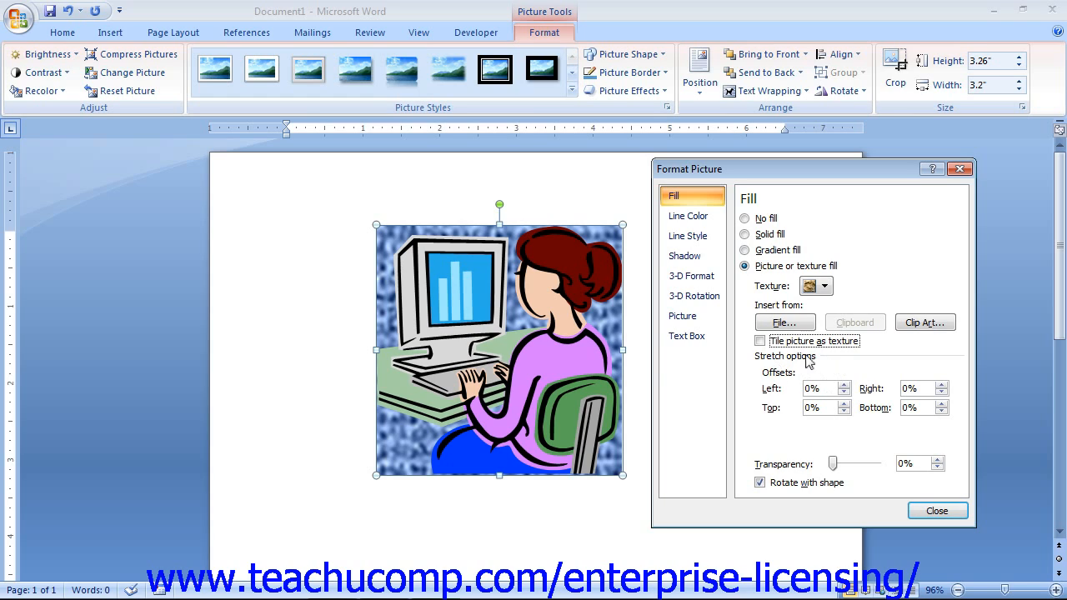
left_click(760, 341)
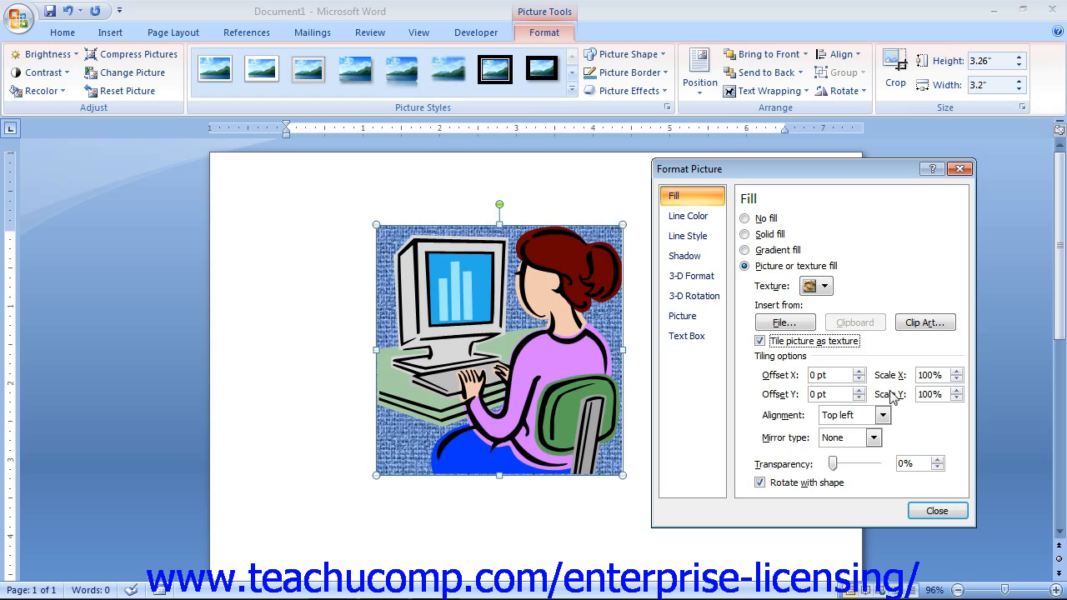
Look through the texture's Alignment and Mirror type options, and toggle Rotate with shape off and back on
left_click(883, 415)
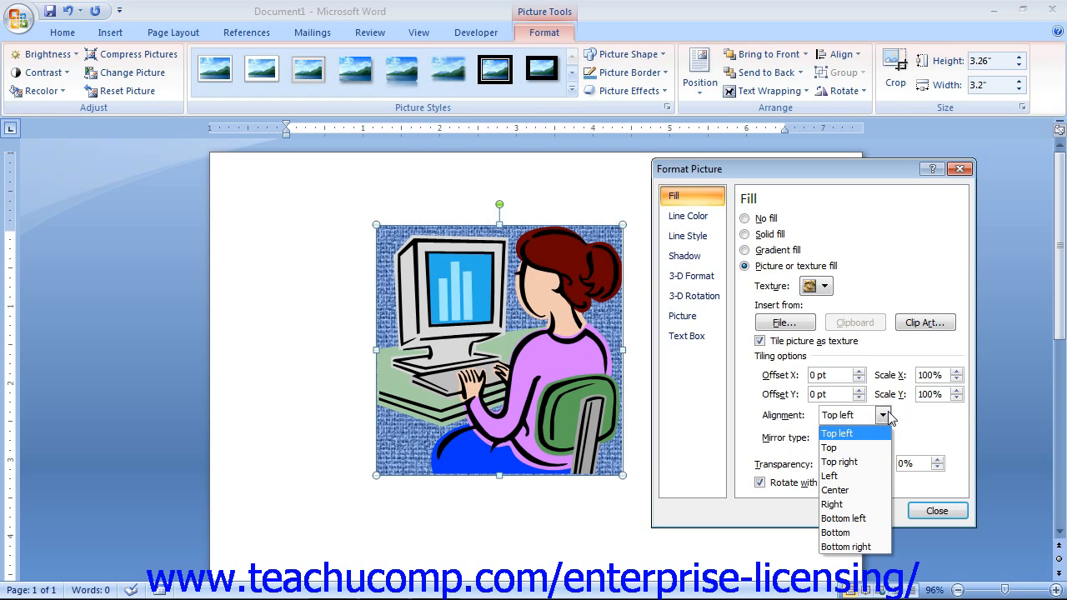
left_click(889, 417)
left_click(874, 439)
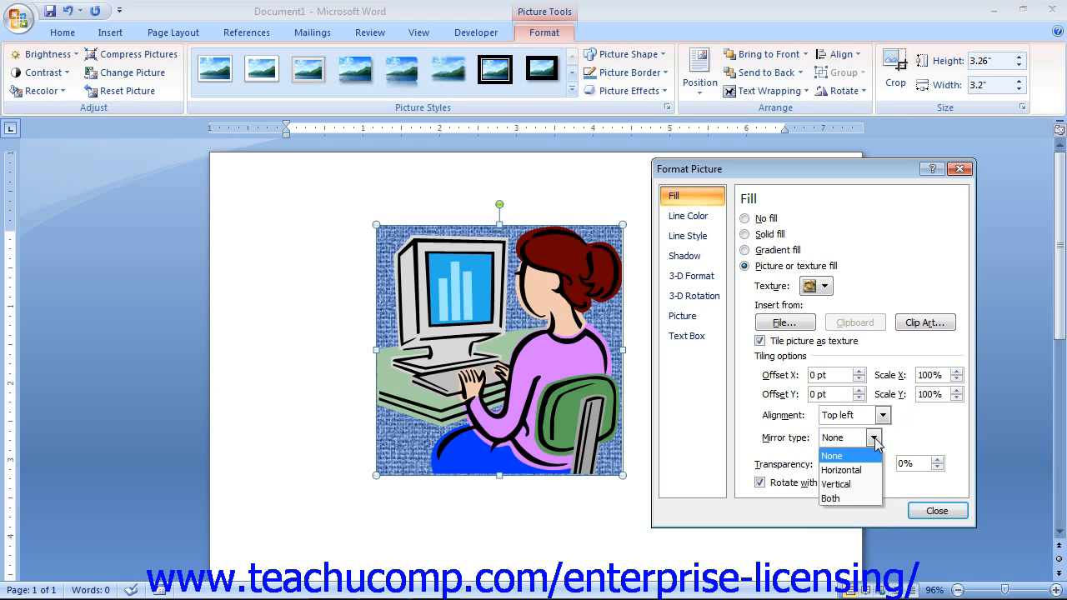
left_click(874, 439)
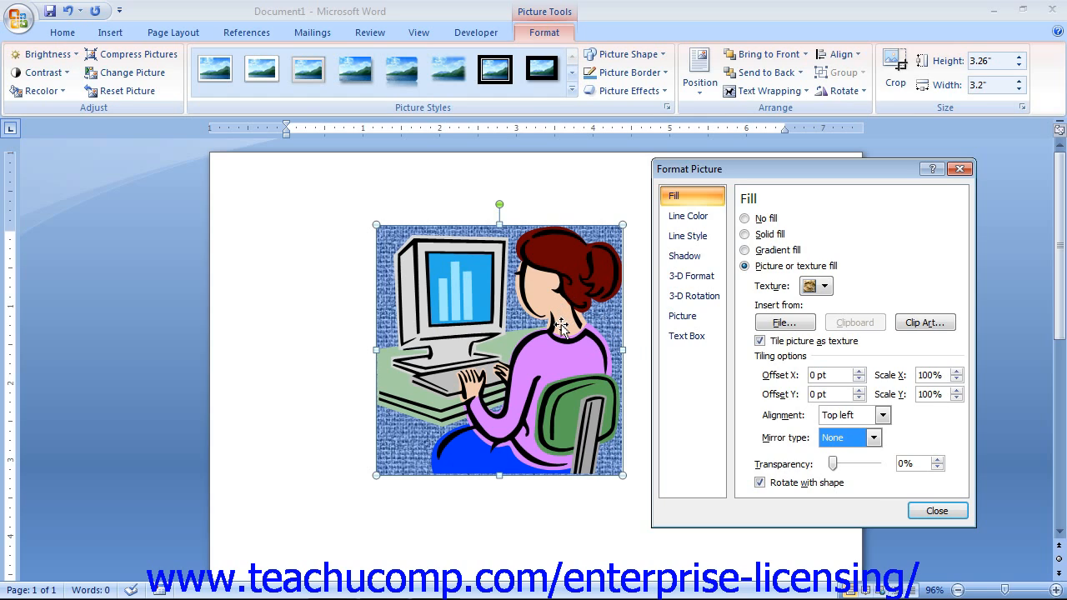
left_click(762, 483)
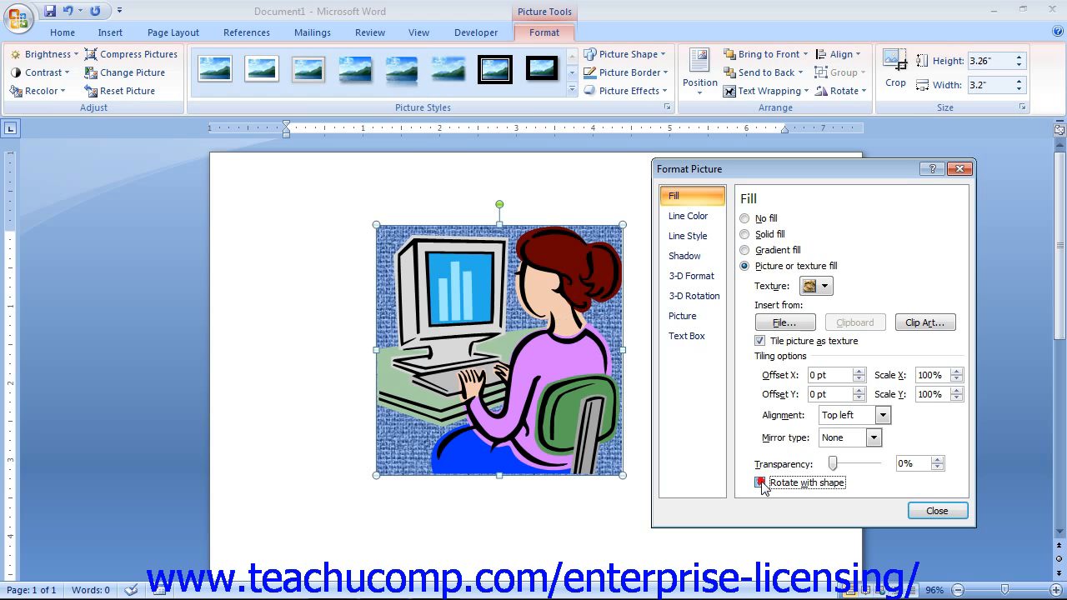
left_click(762, 483)
Give the picture a solid line in the Line Color settings
left_click(703, 220)
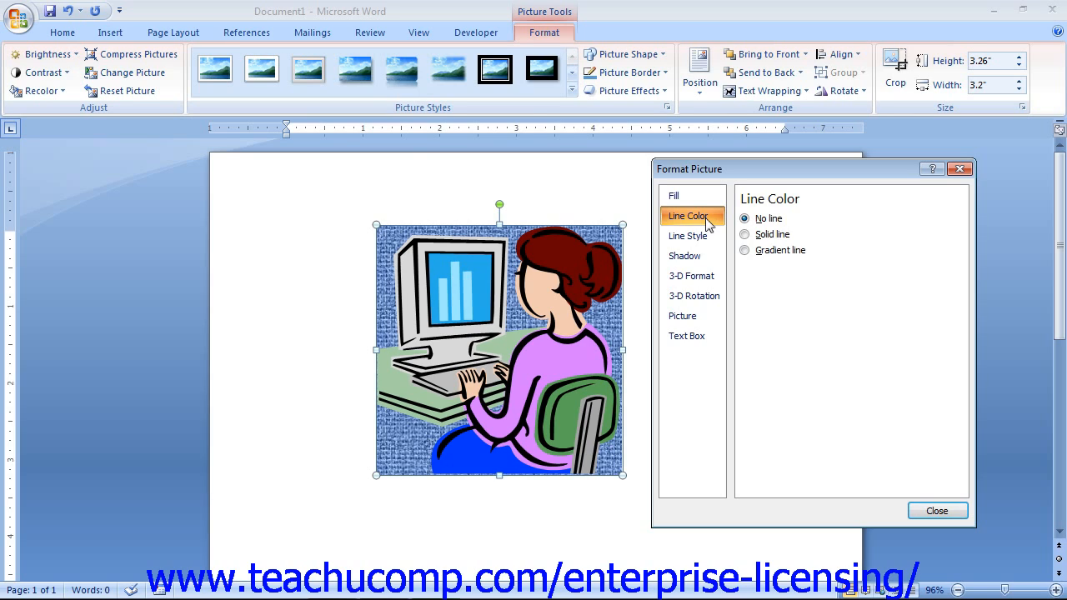
left_click(774, 219)
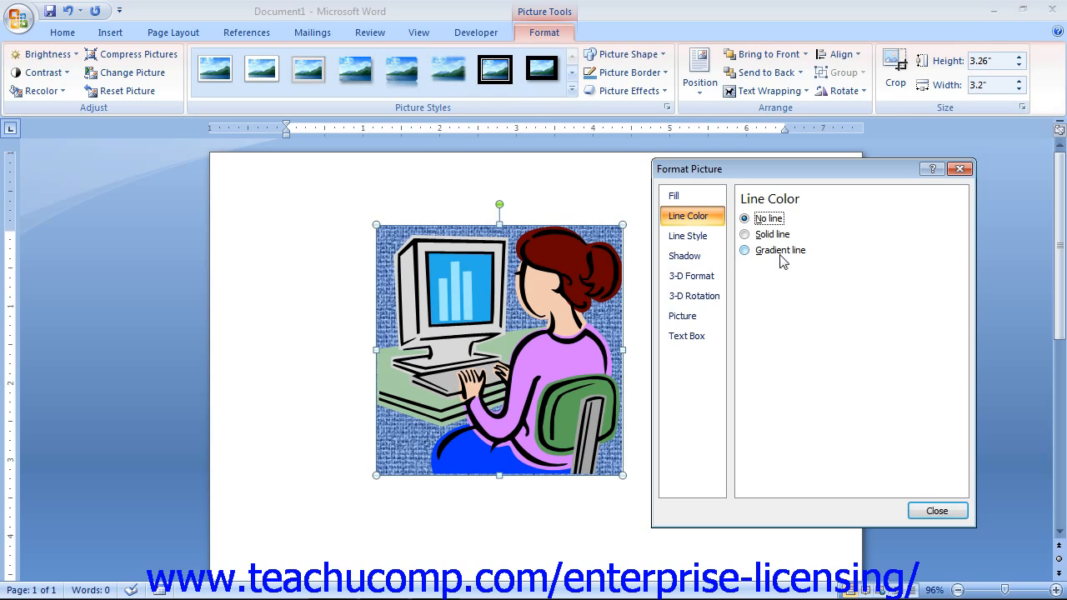
left_click(747, 235)
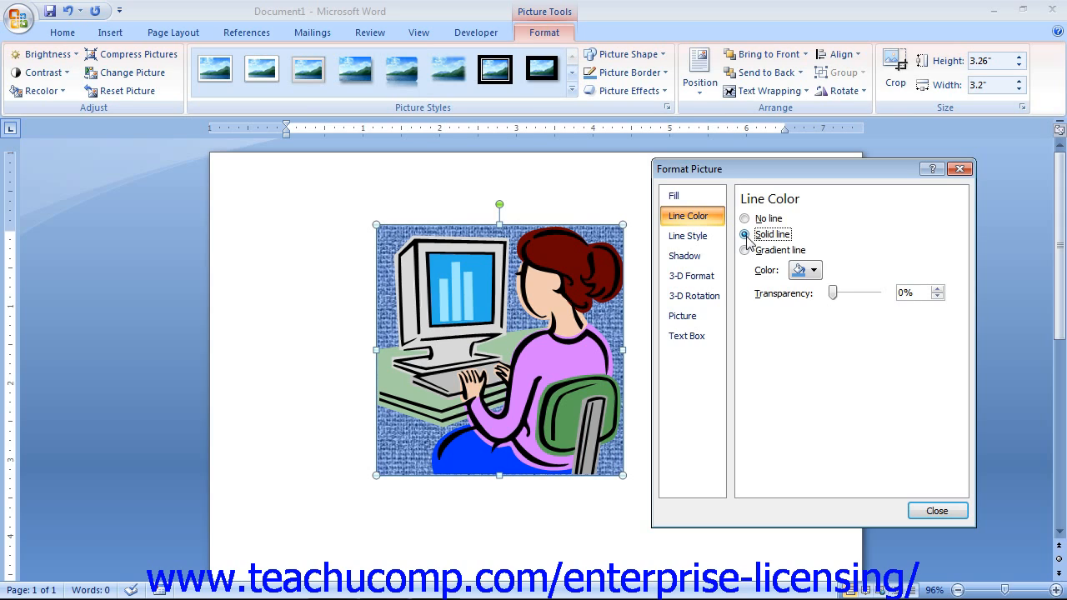
Look through the theme, standard and custom colors for the solid line, and change the picture's outline to a gradient line
left_click(803, 274)
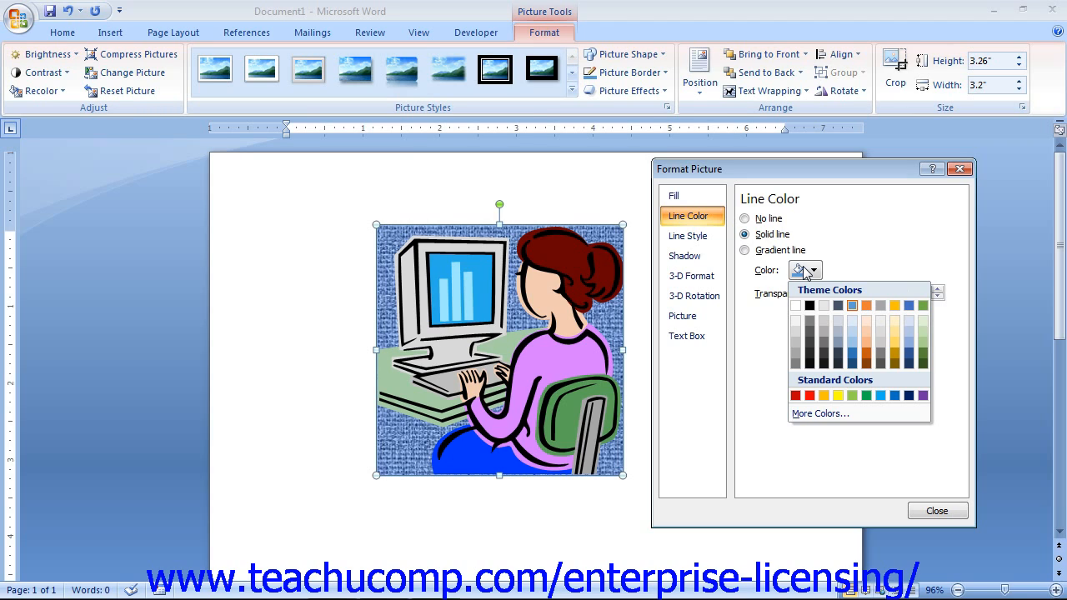
left_click(835, 409)
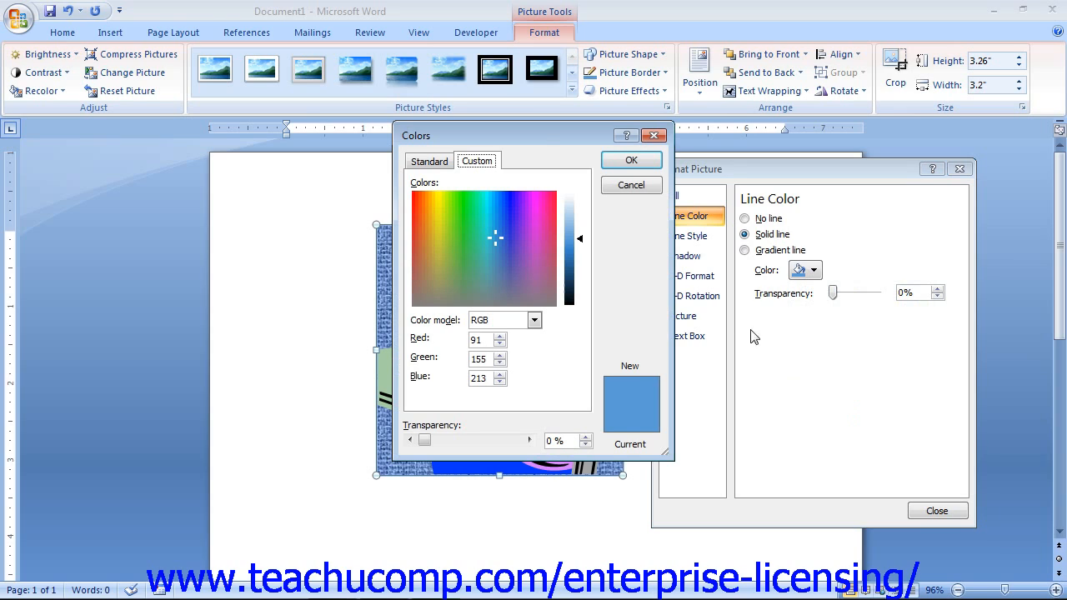
left_click(474, 134)
left_click(438, 160)
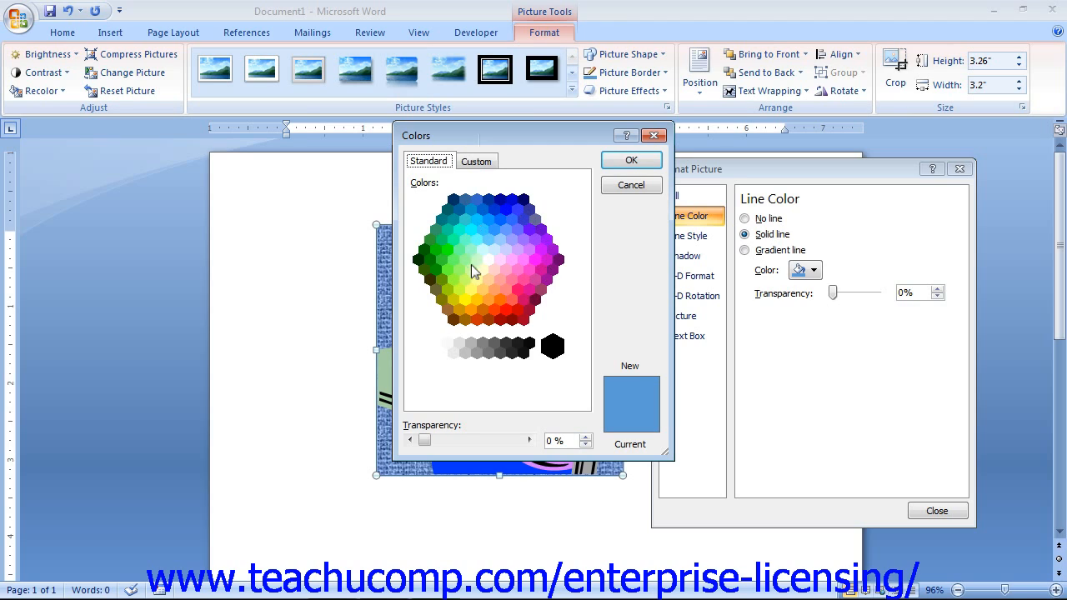
left_click(478, 162)
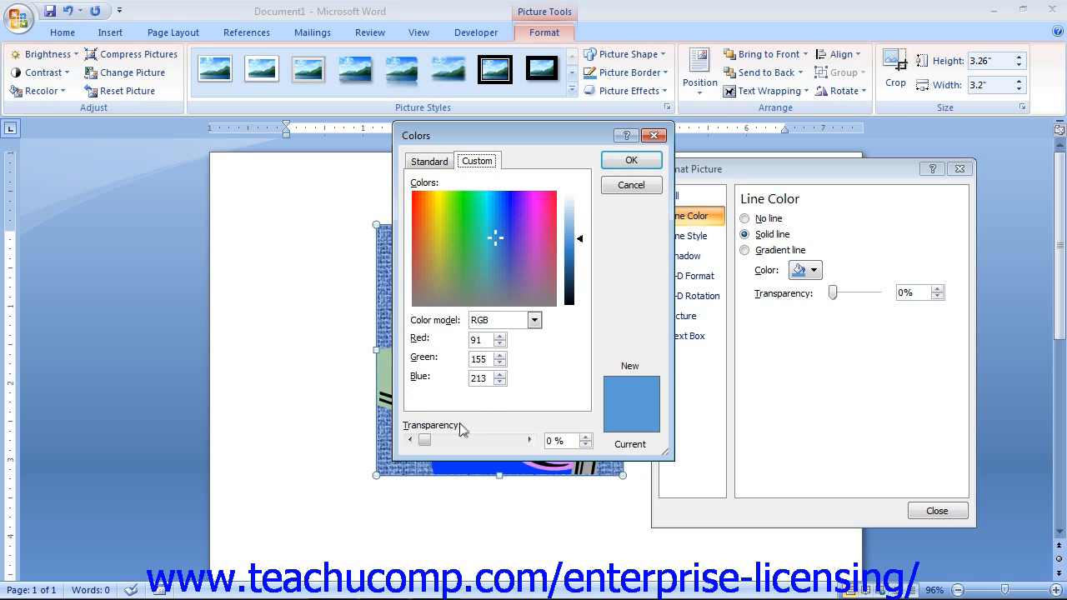
left_click(444, 161)
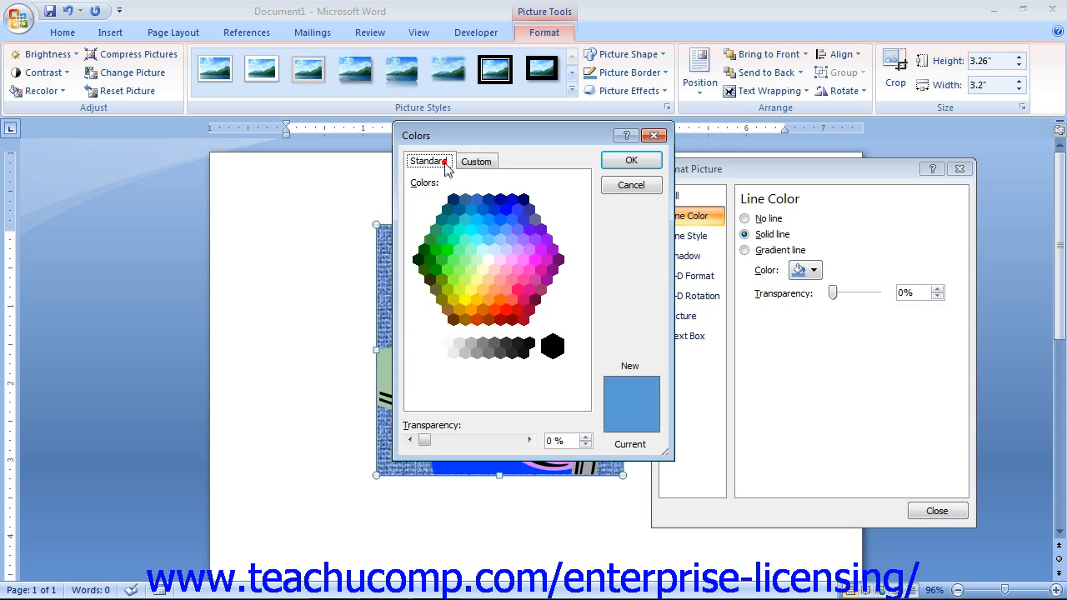
left_click(654, 135)
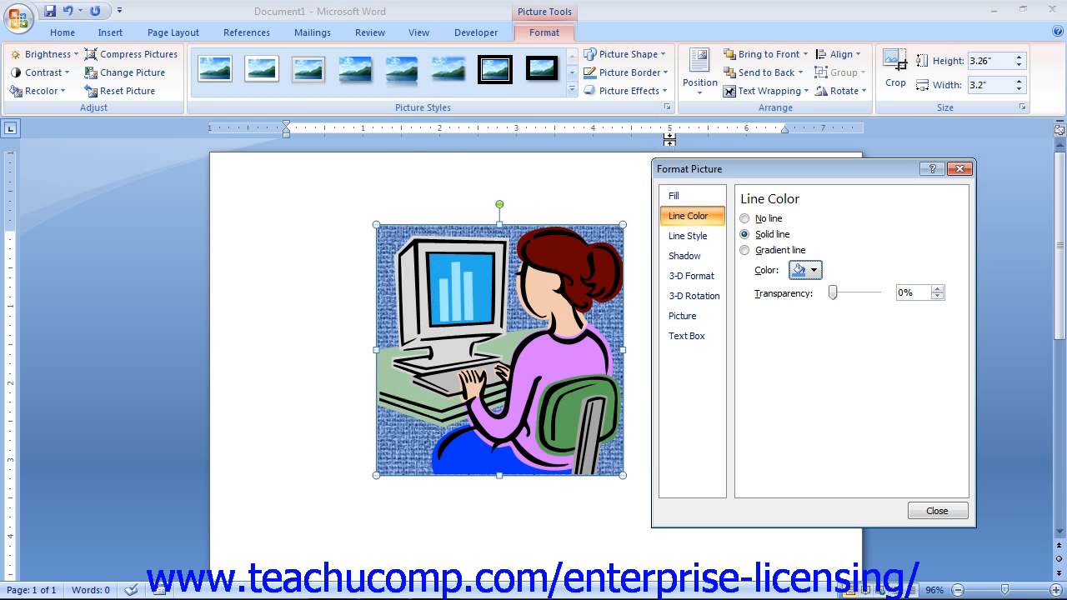
left_click(749, 251)
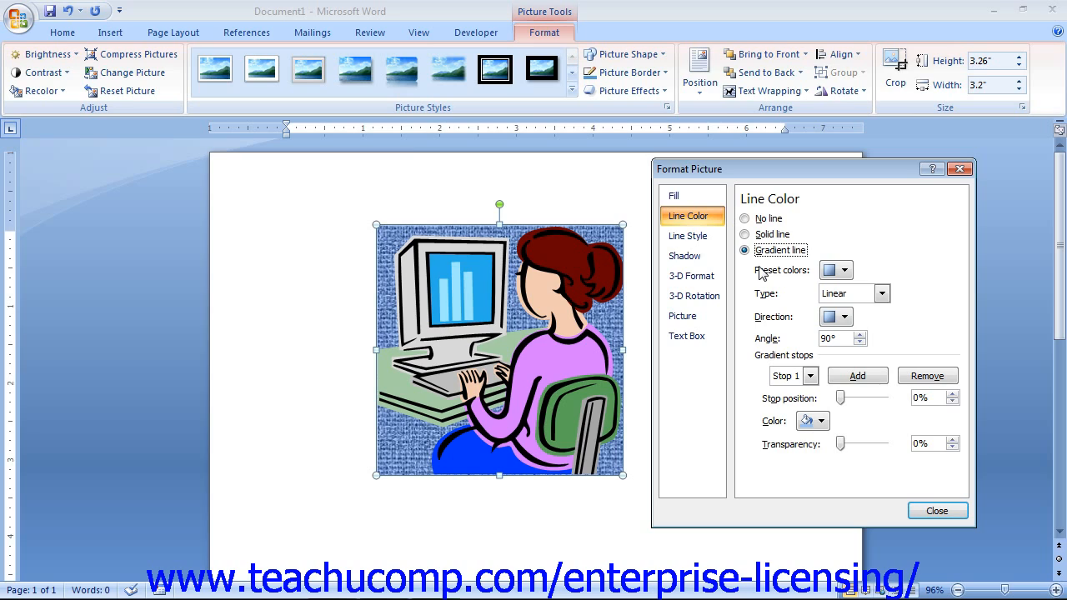
Examine the compound, dash, cap and join type choices in the picture's Line Style settings
left_click(704, 241)
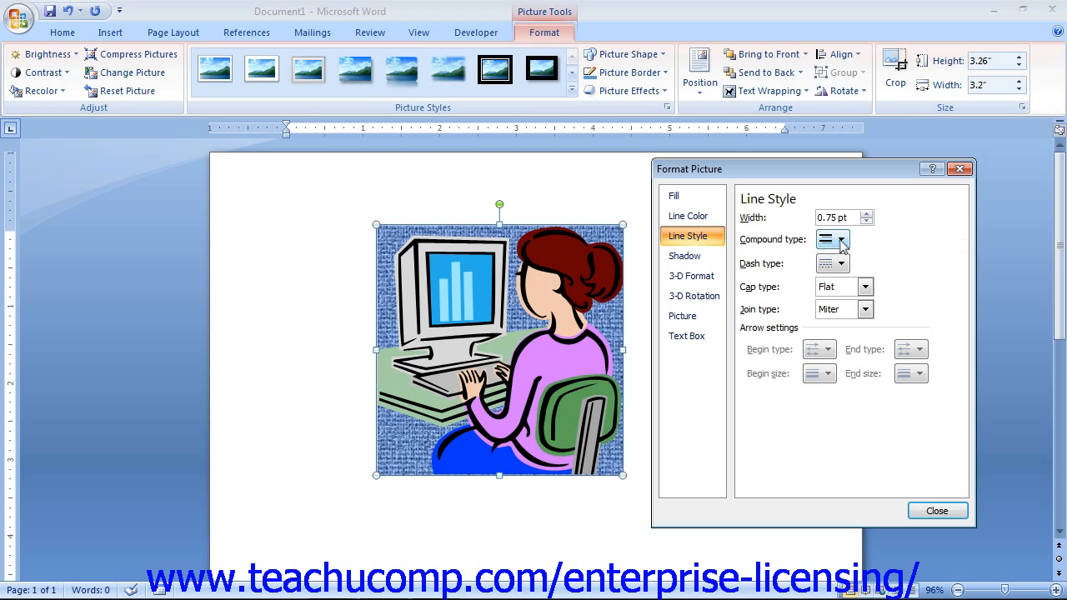
left_click(842, 241)
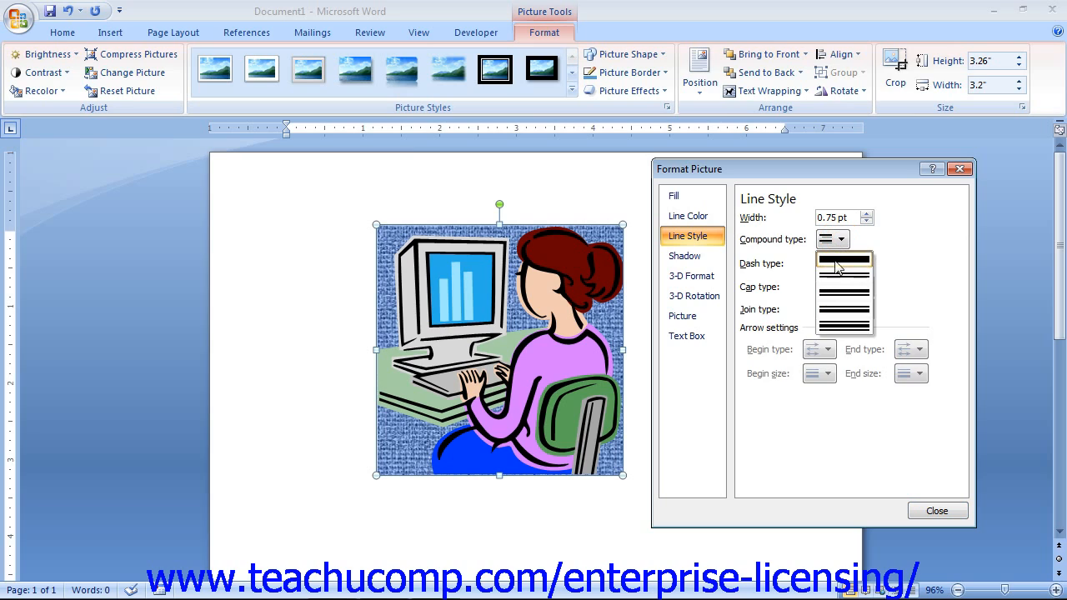
left_click(835, 277)
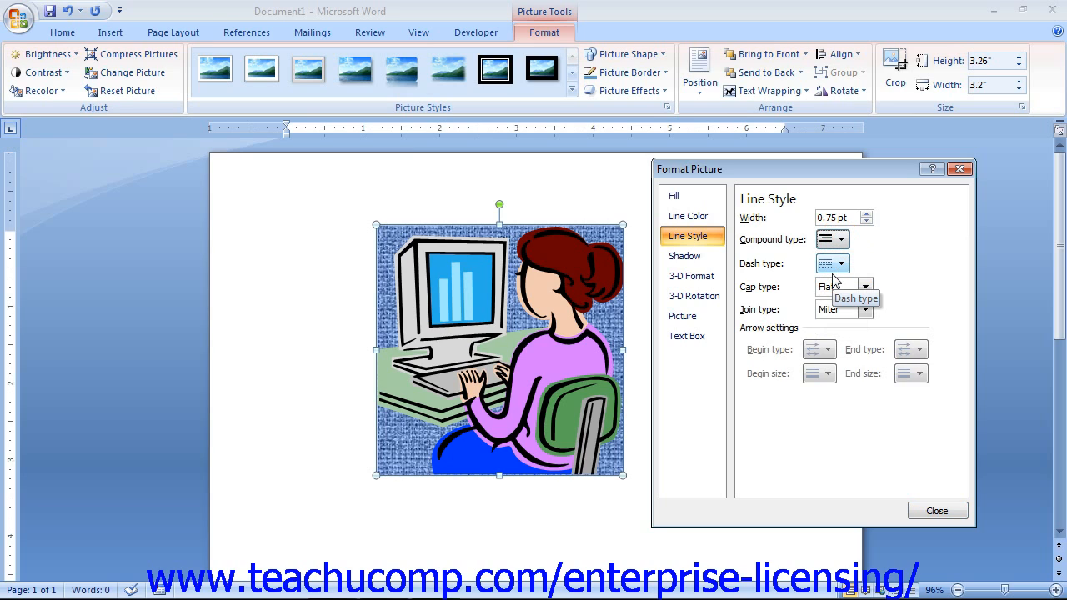
left_click(833, 269)
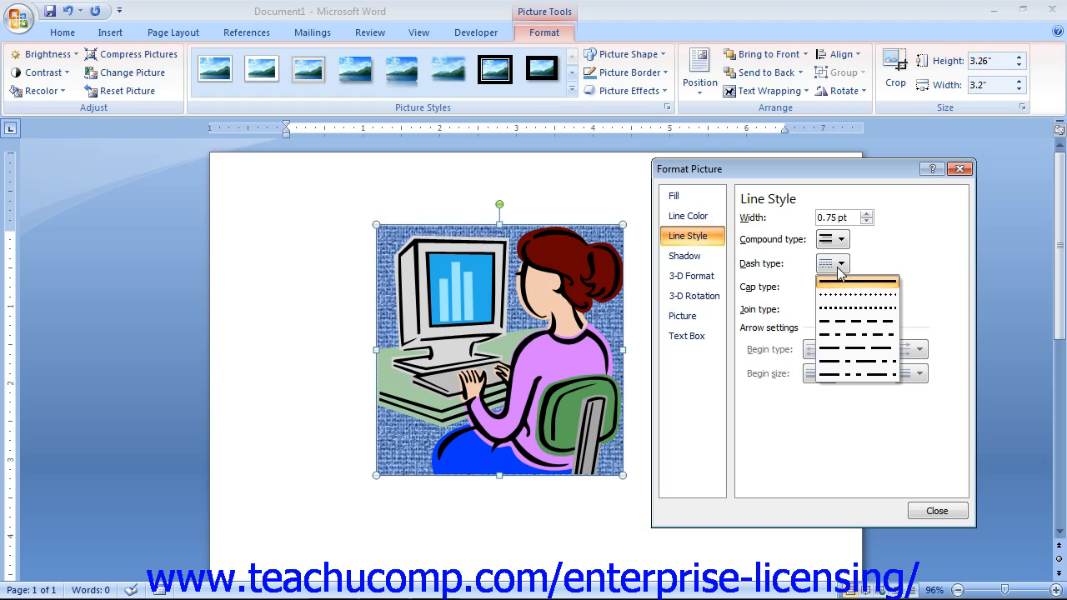
left_click(839, 270)
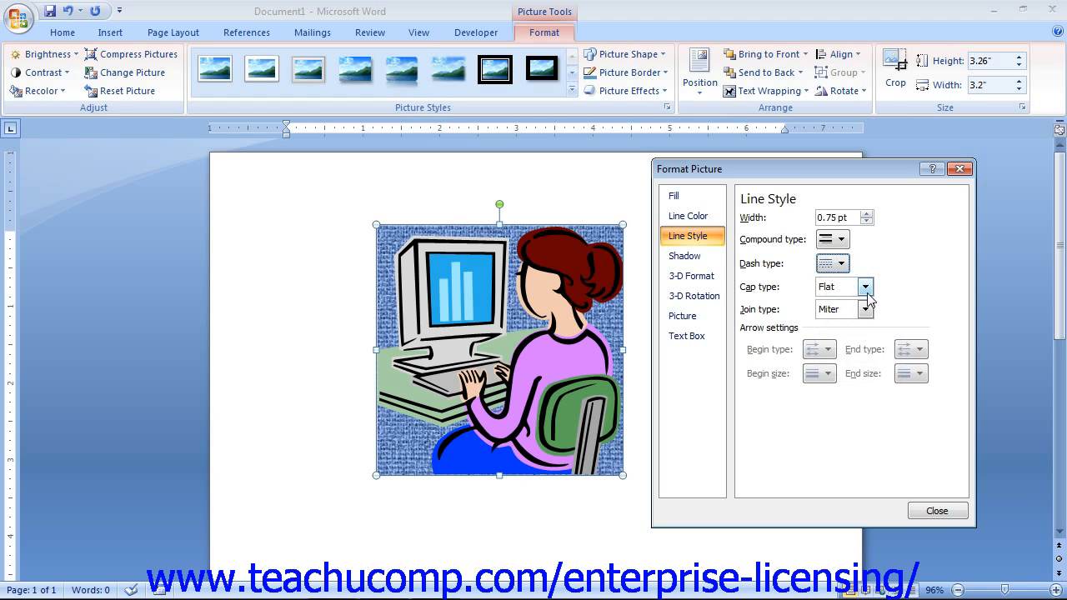
left_click(867, 289)
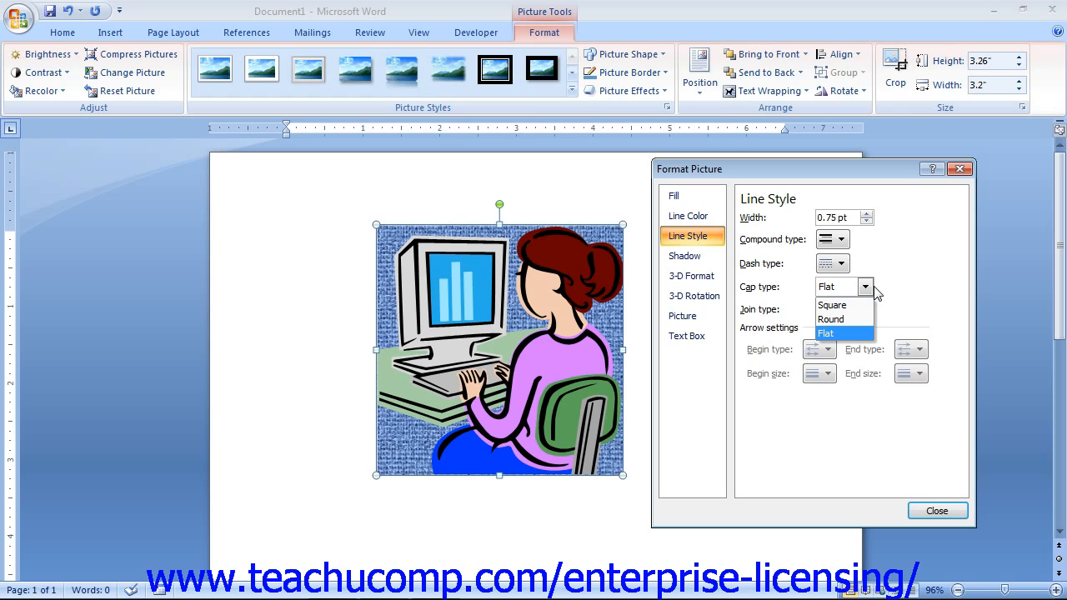
left_click(871, 288)
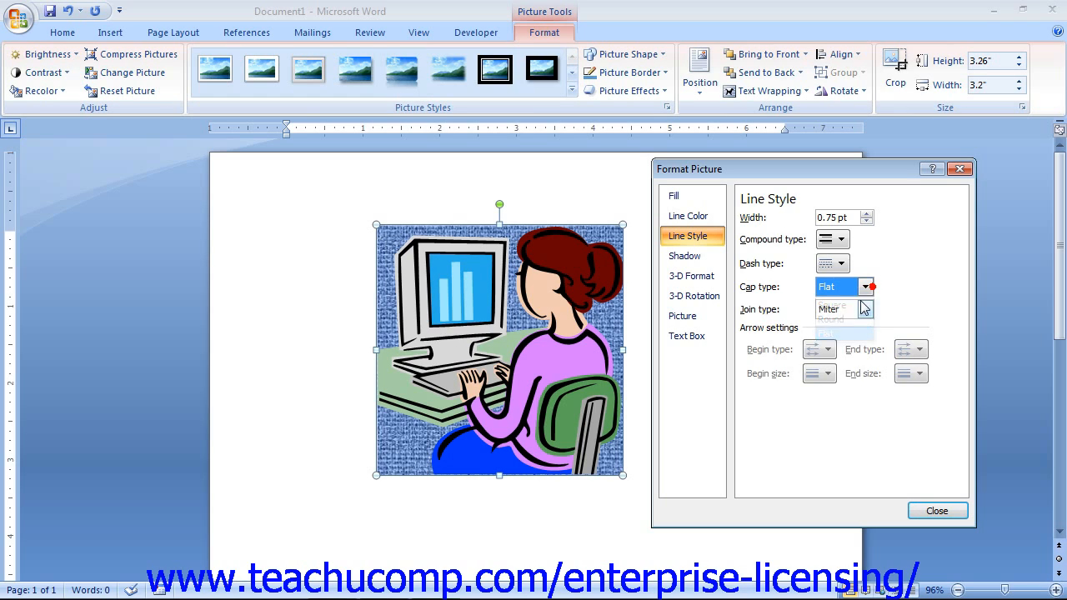
left_click(863, 309)
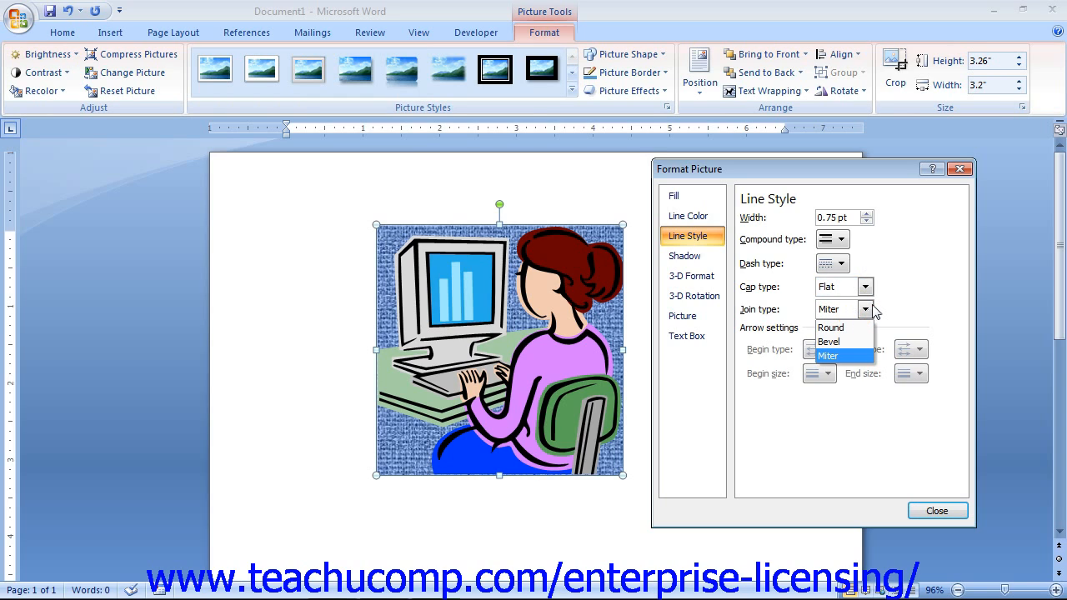
left_click(867, 309)
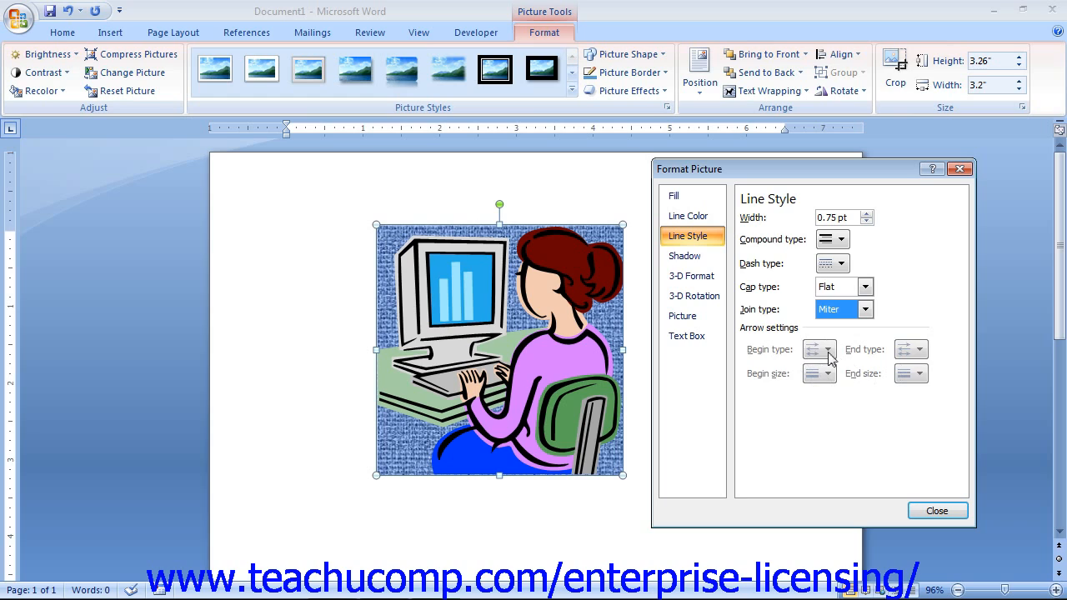
Apply the first Outer shadow preset to the picture and set the shadow color to black
left_click(715, 265)
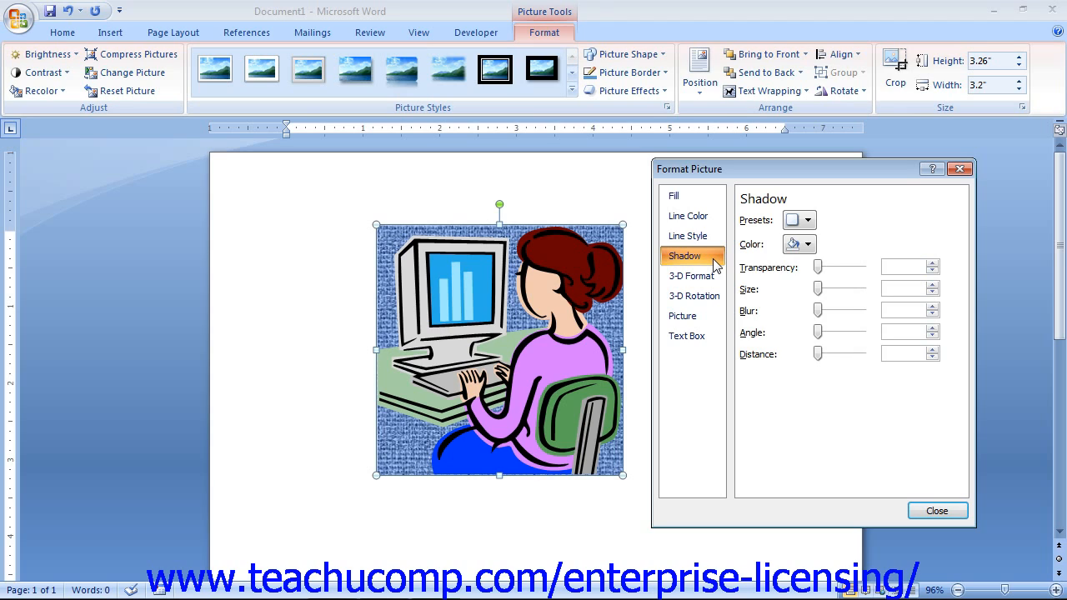
left_click(807, 221)
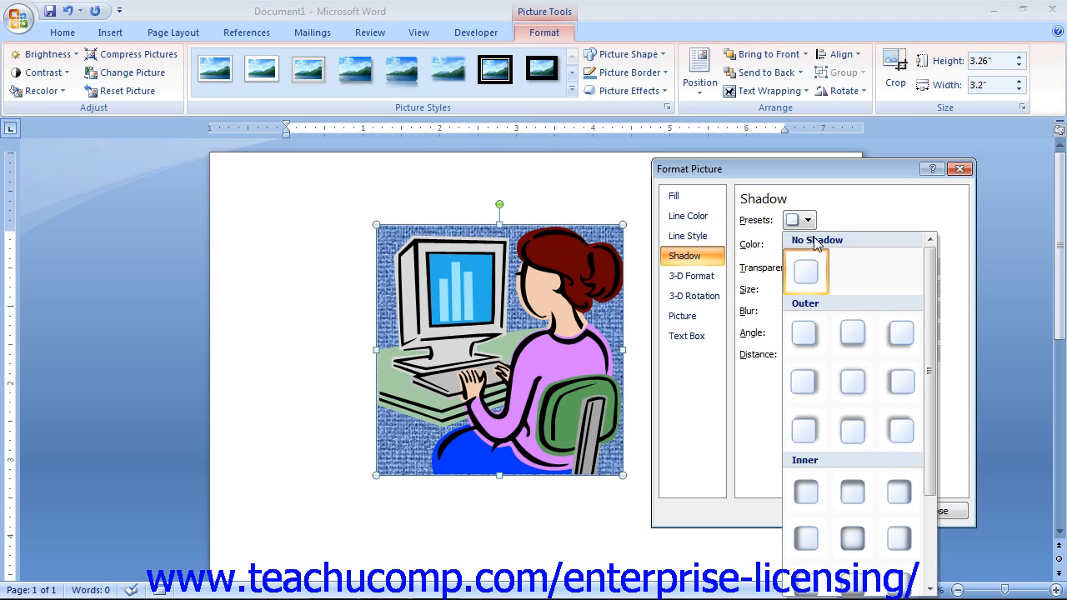
left_click(807, 332)
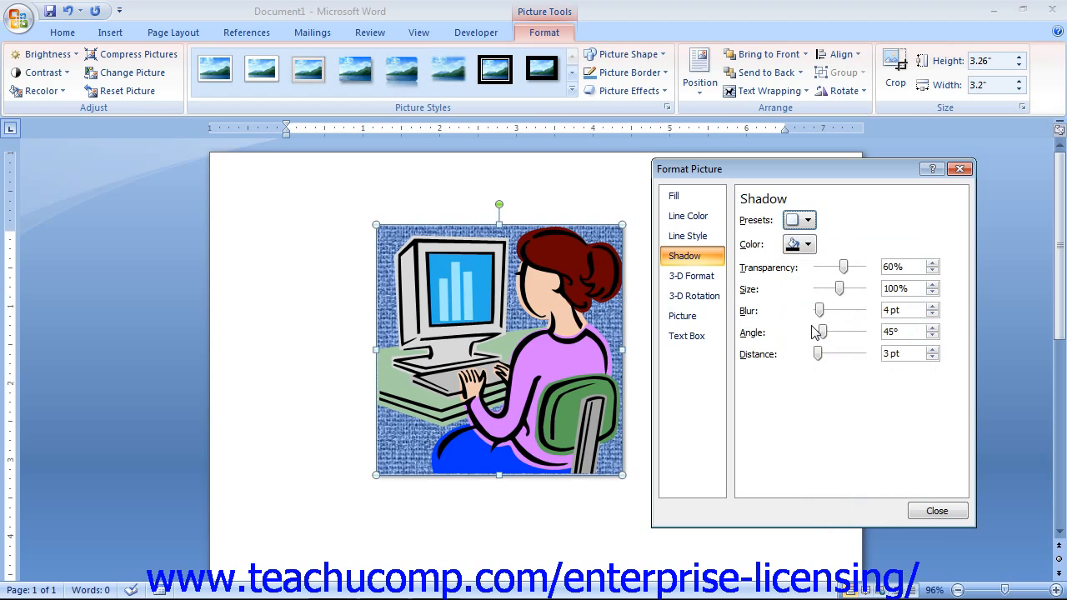
left_click(806, 245)
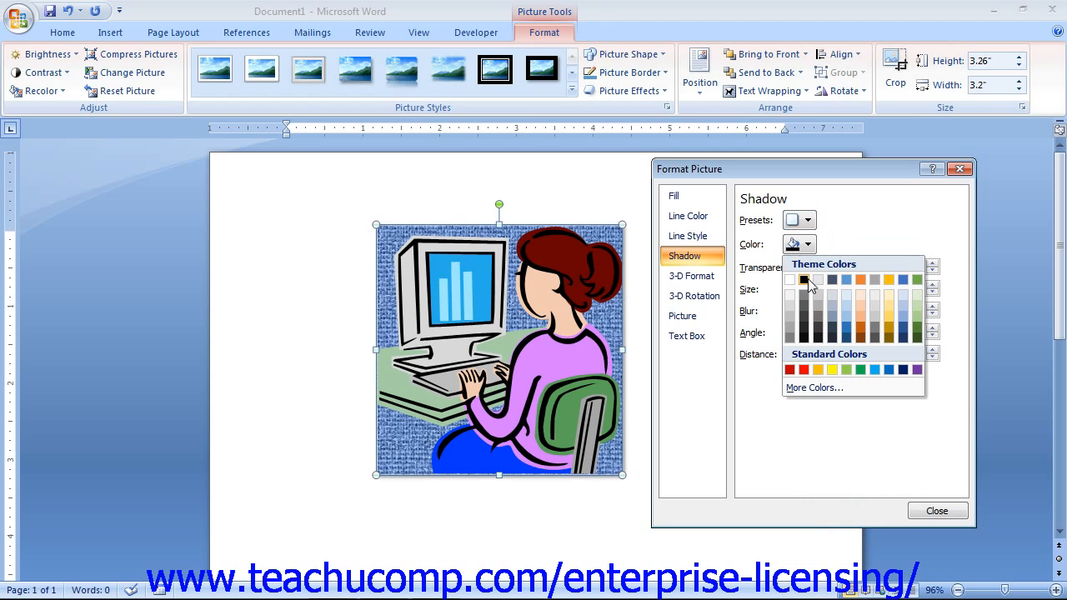
left_click(806, 279)
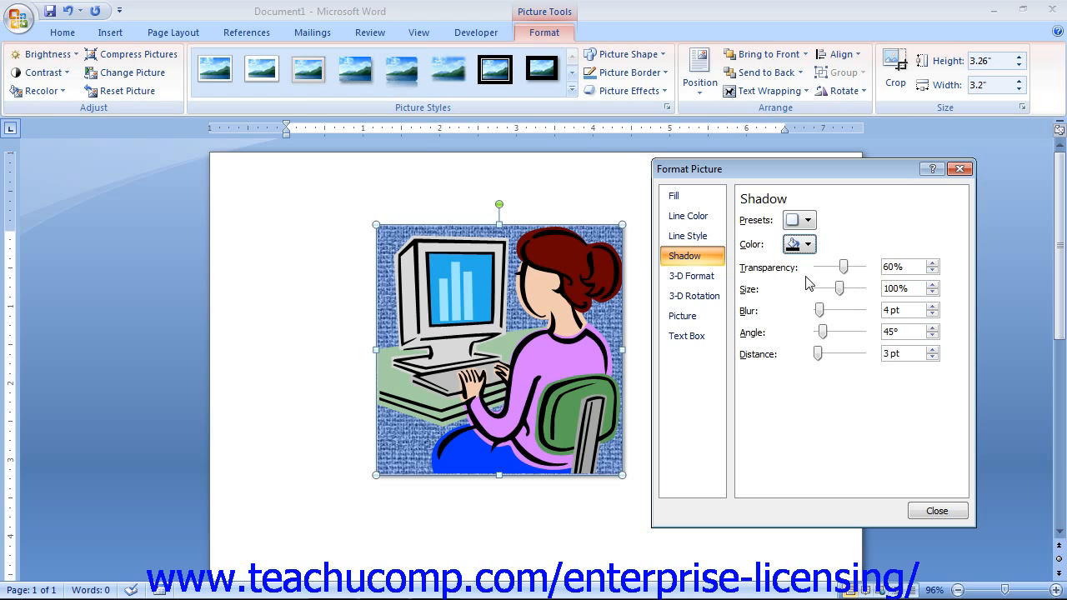
Set the shadow's transparency to 13% and its size to 102%
left_click_drag(844, 269, 823, 270)
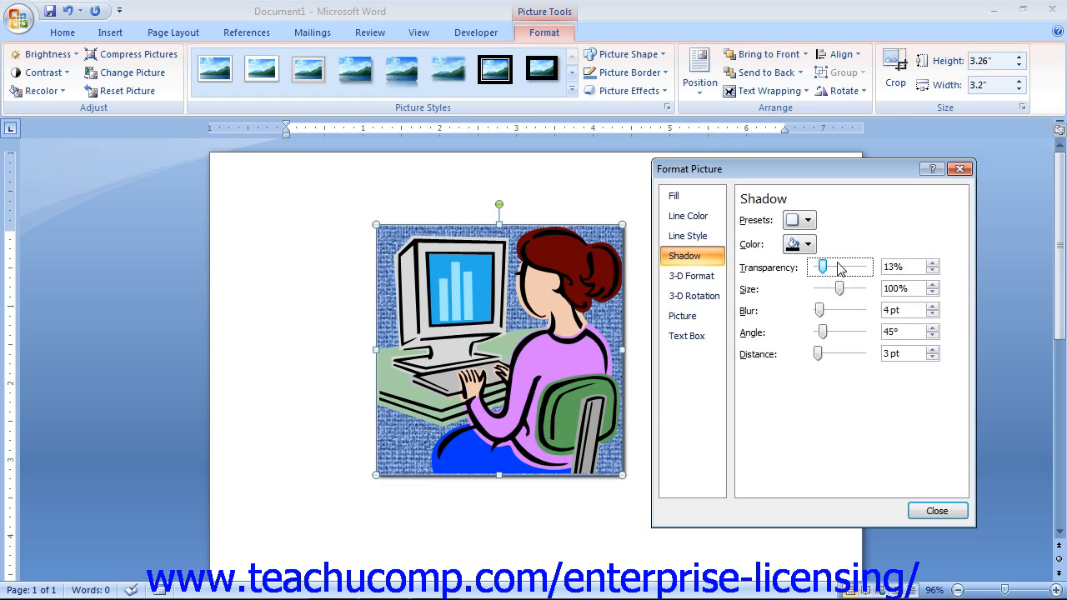
left_click(841, 289)
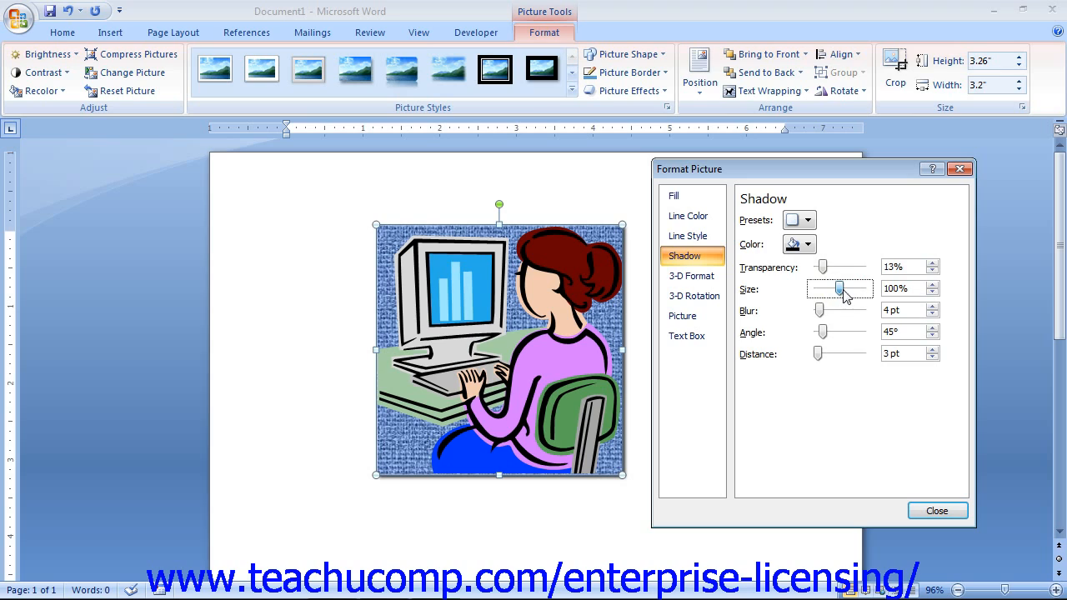
mouse_move(843, 292)
left_mouse_down()
mouse_move(853, 290)
mouse_move(843, 293)
left_mouse_up()
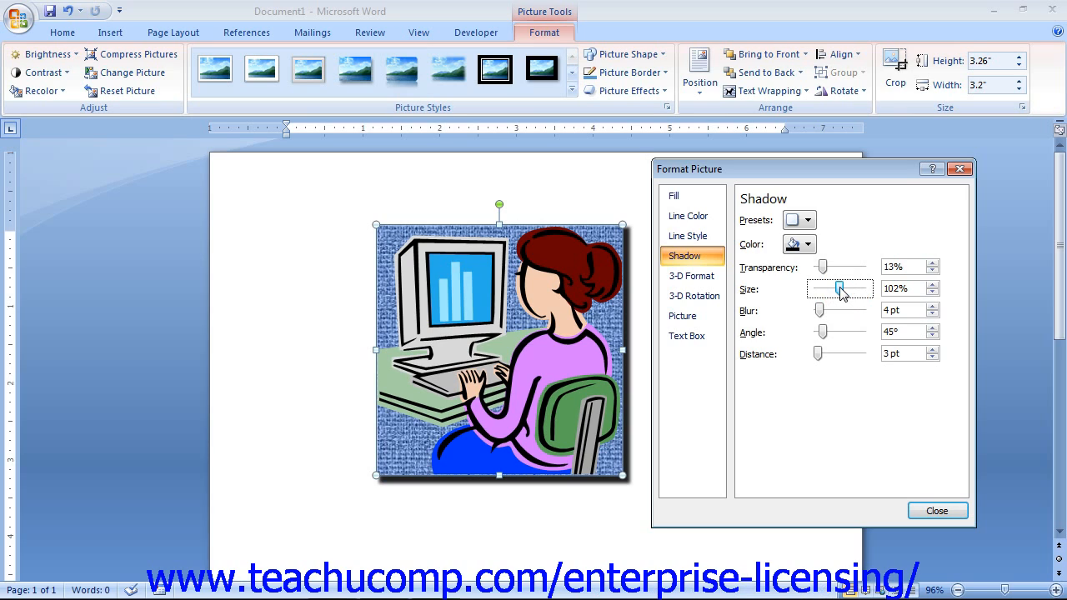
Set the blur of the picture's shadow to 8 pt
left_click(821, 311)
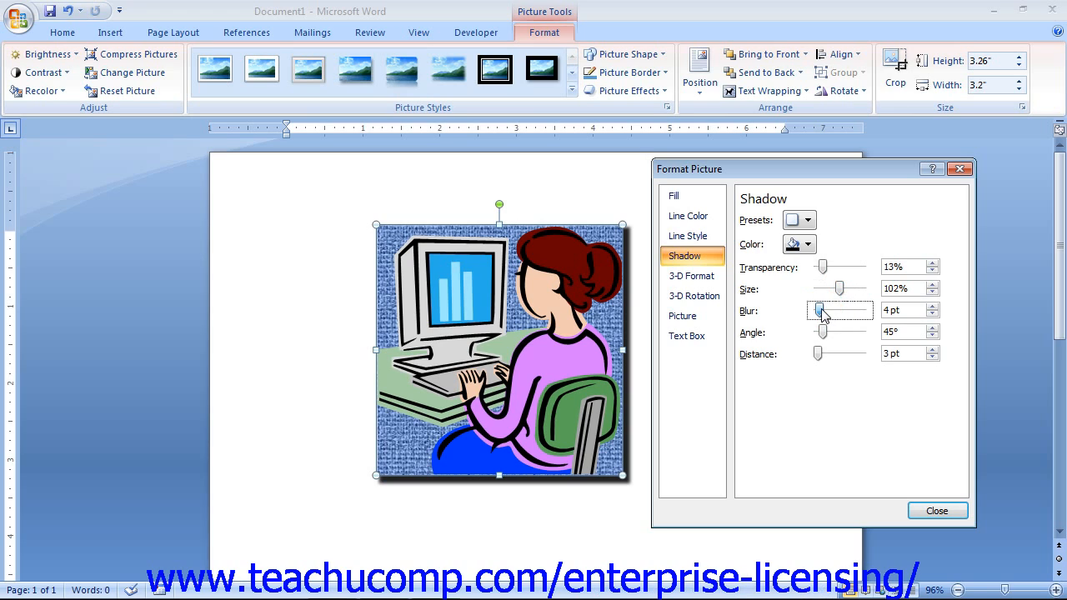
left_click_drag(822, 314, 826, 316)
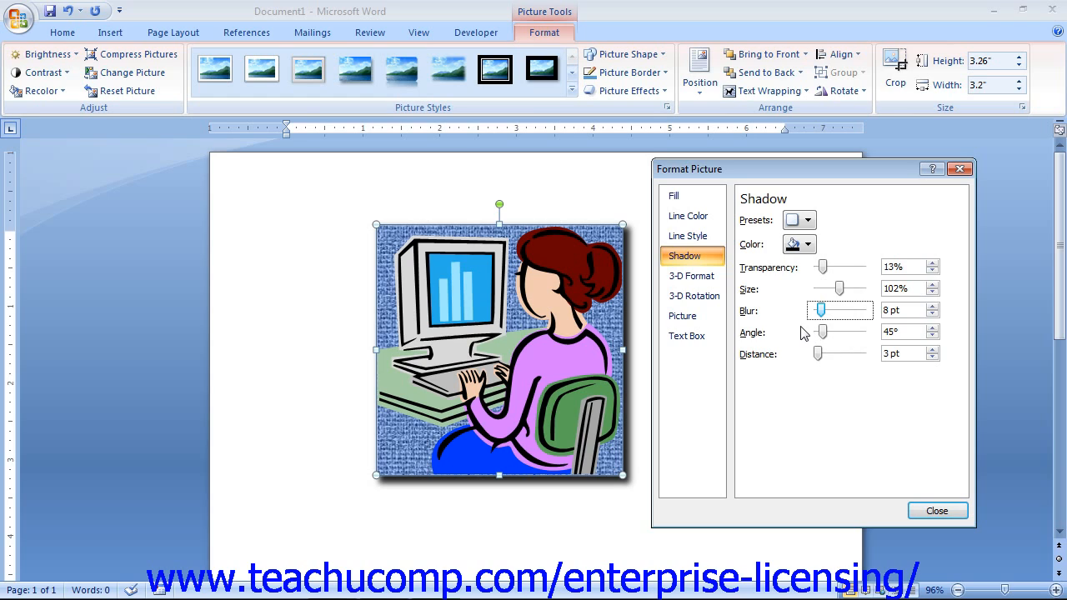
Examine the bevel, depth, contour, surface material and lighting choices in the picture's 3-D Format settings
left_click(717, 284)
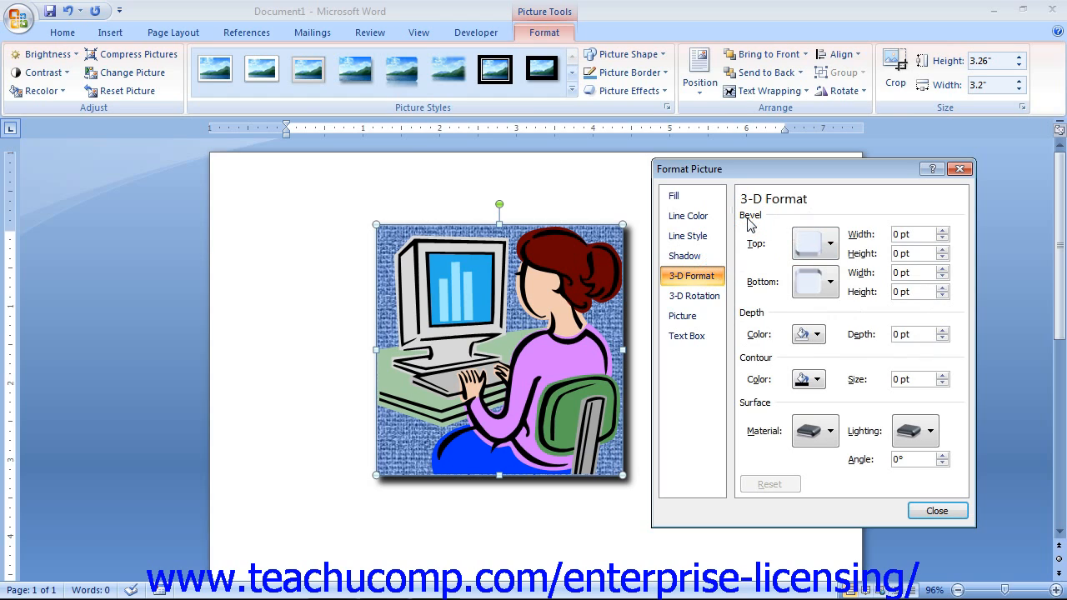
left_click(815, 250)
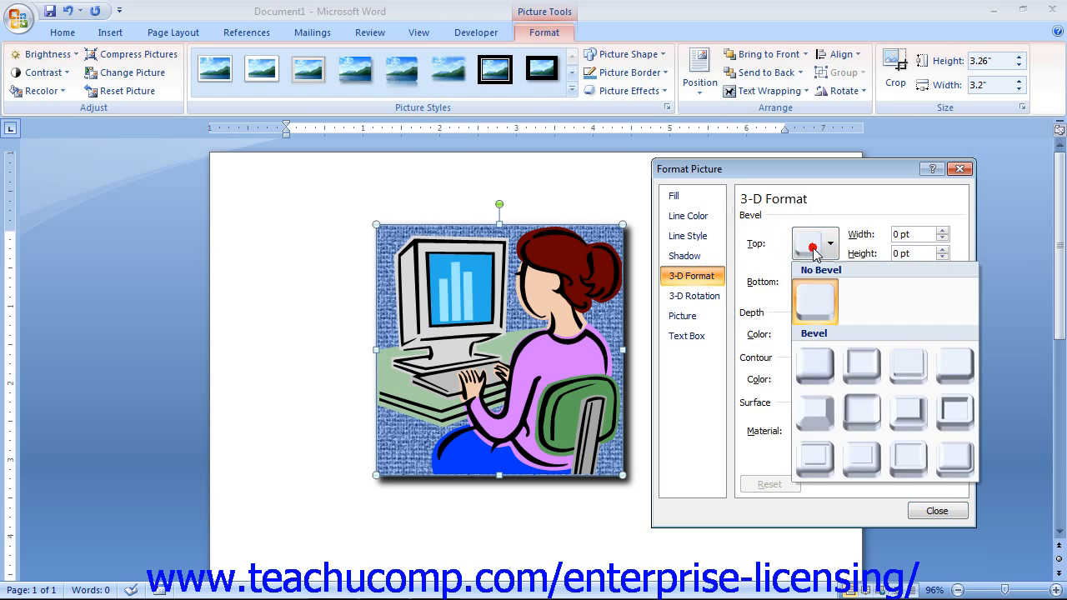
left_click(817, 253)
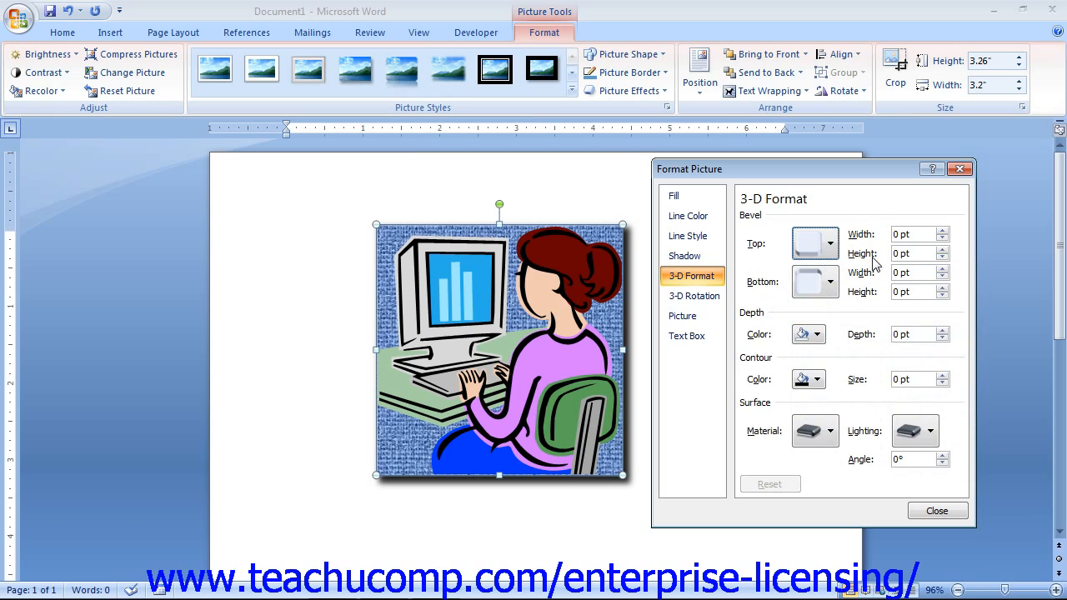
left_click(756, 314)
left_click(753, 400)
left_click(807, 442)
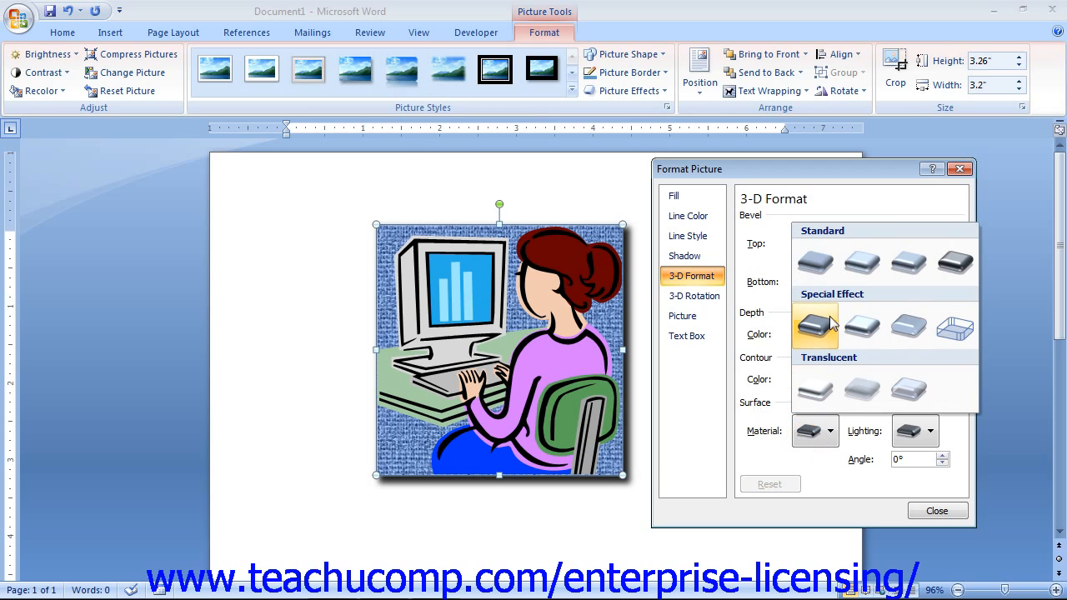
left_click(775, 419)
left_click(930, 431)
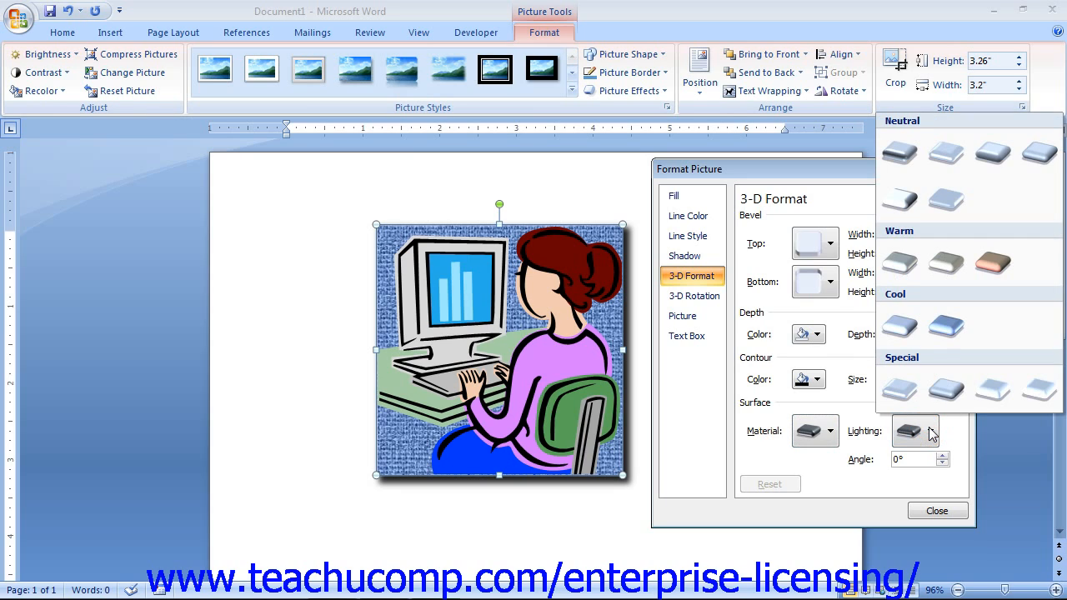
left_click(931, 431)
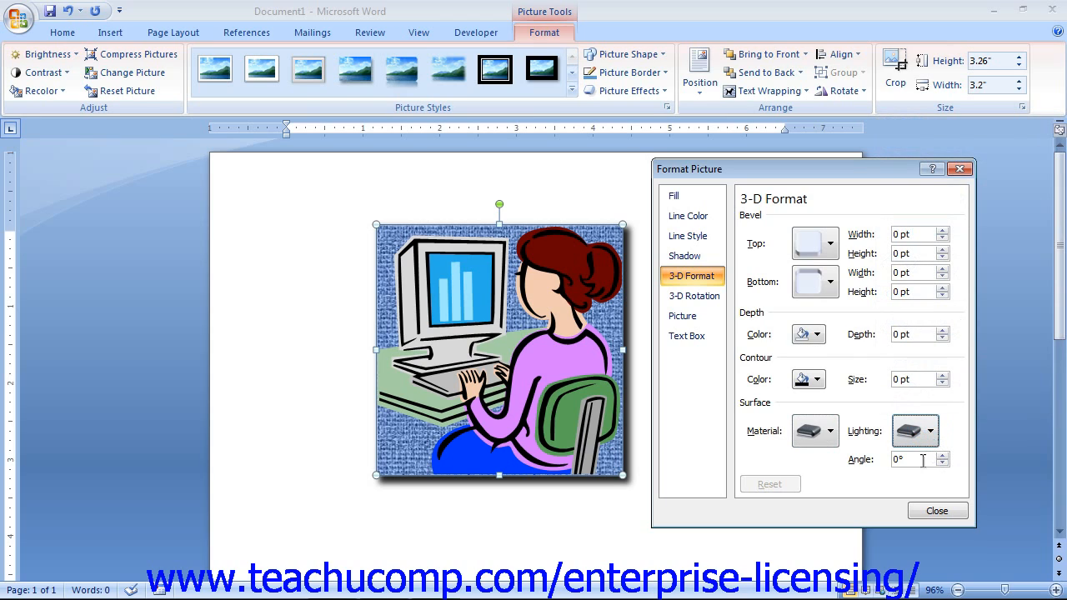
Look through the 3-D Rotation presets and apply the second Perspective preset to the picture
left_click(717, 299)
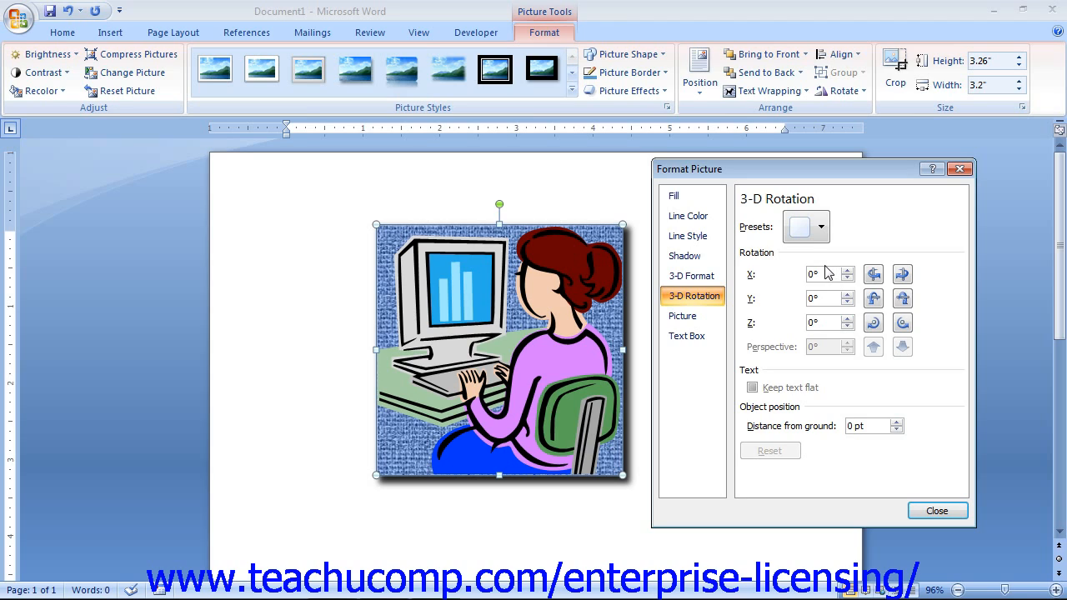
left_click(796, 234)
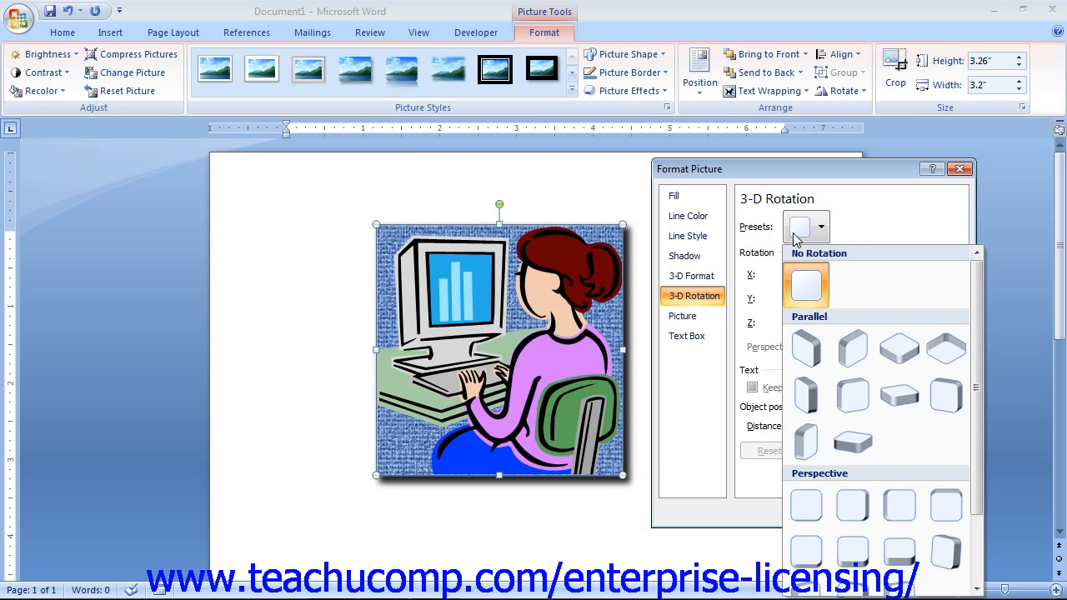
left_click(795, 239)
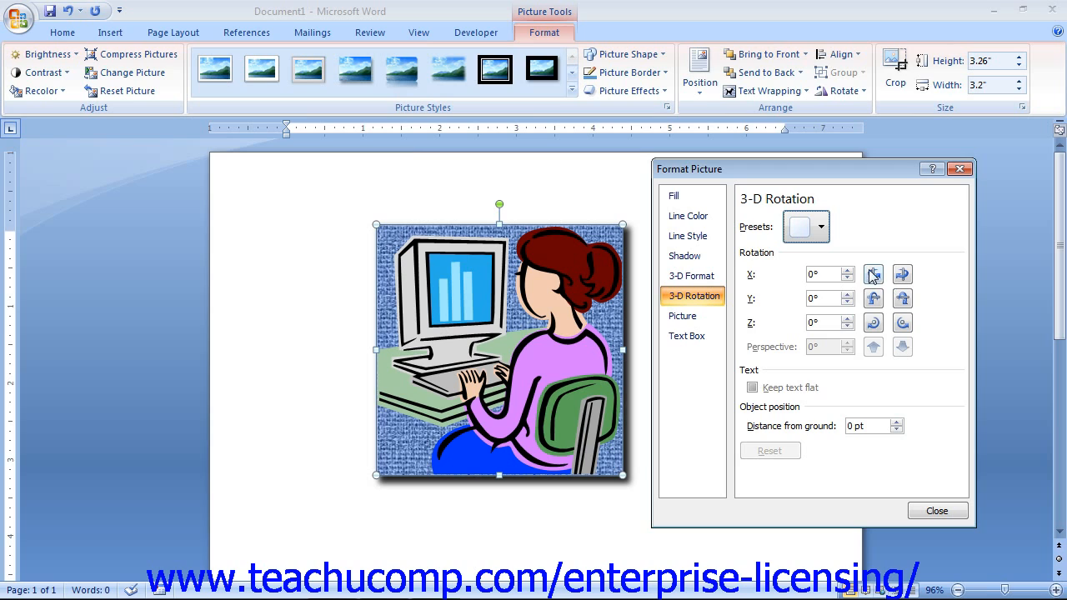
left_click(822, 227)
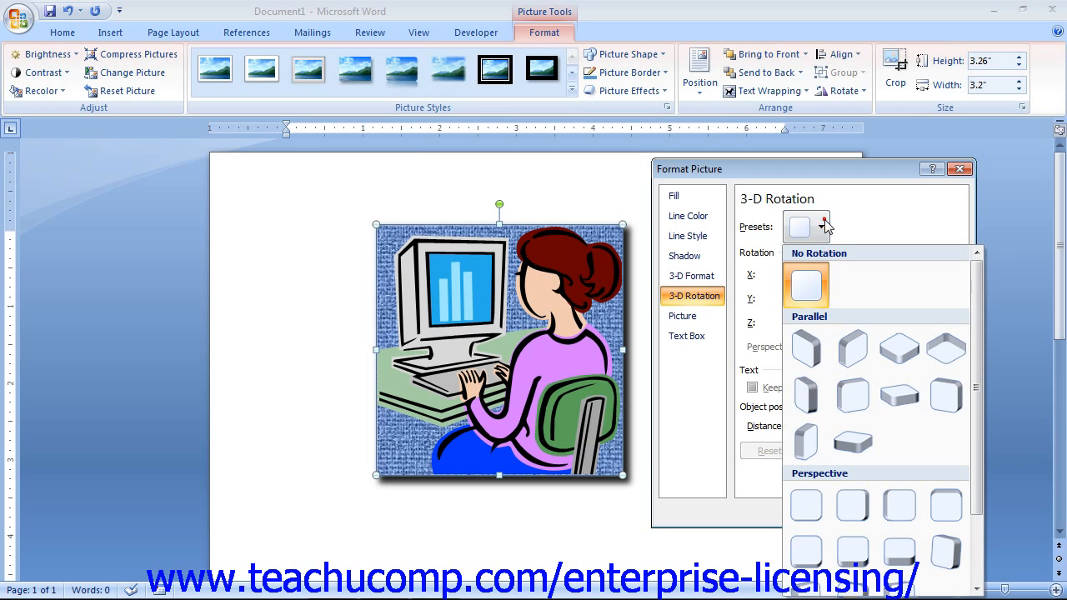
left_click(863, 522)
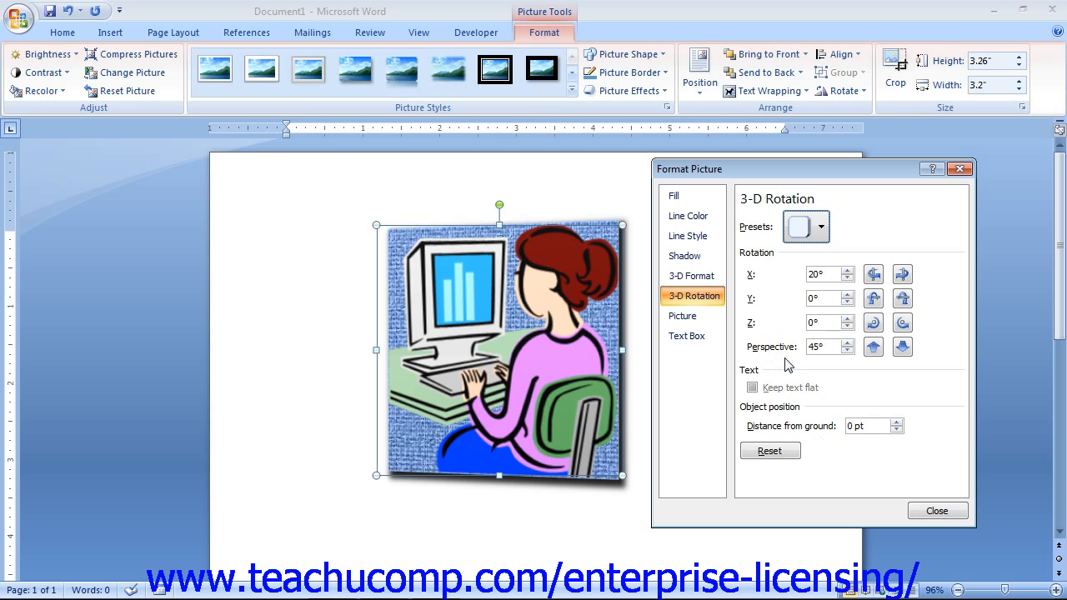
left_click(752, 389)
left_click(818, 425)
Examine the picture's recolor, brightness and contrast choices and its Text Box settings
left_click(713, 321)
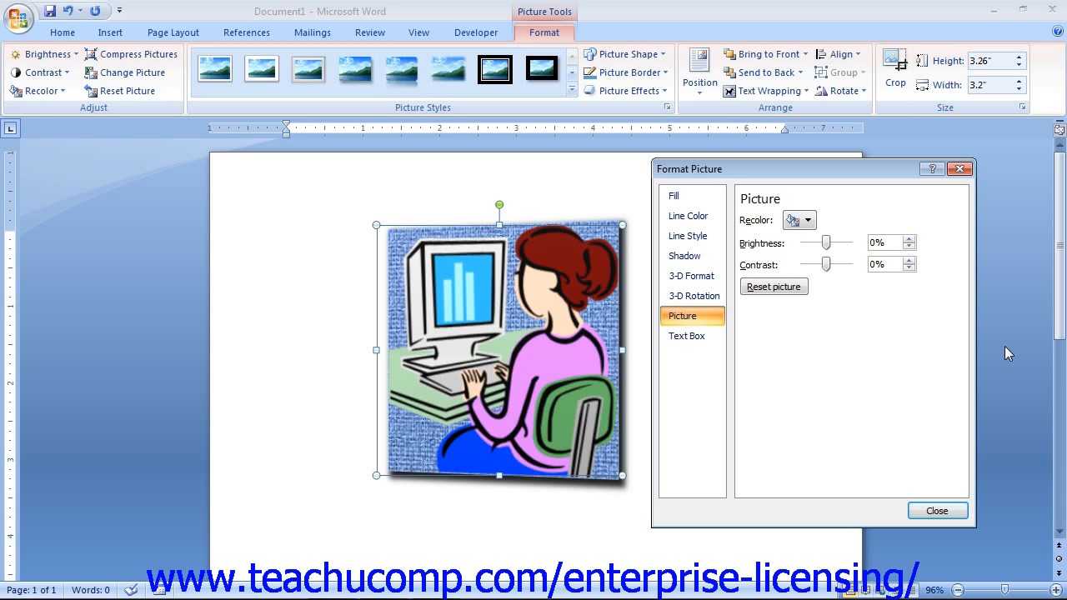
left_click(803, 220)
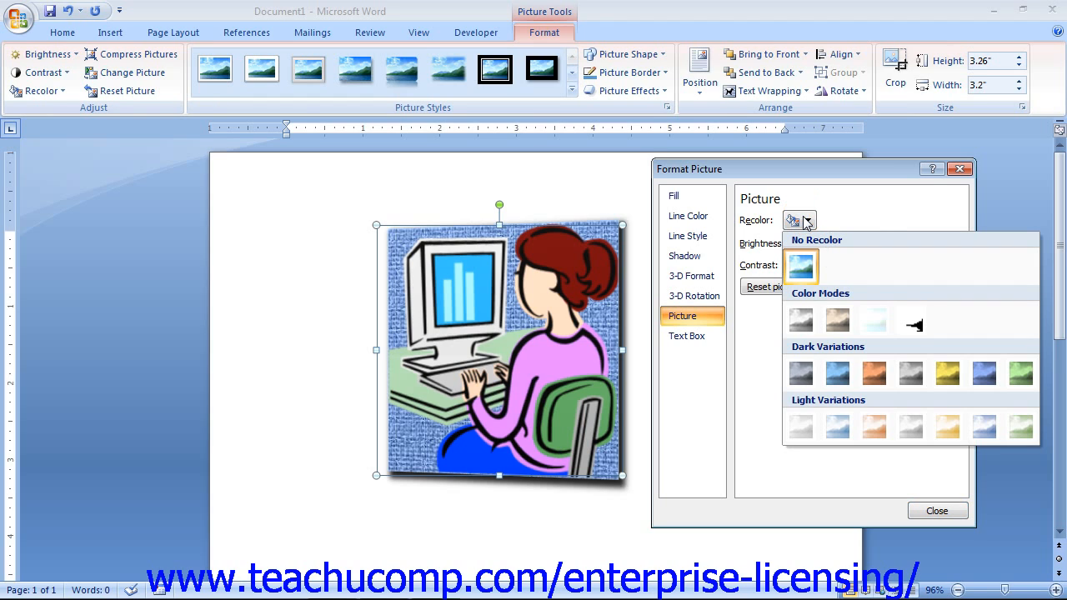
left_click(806, 220)
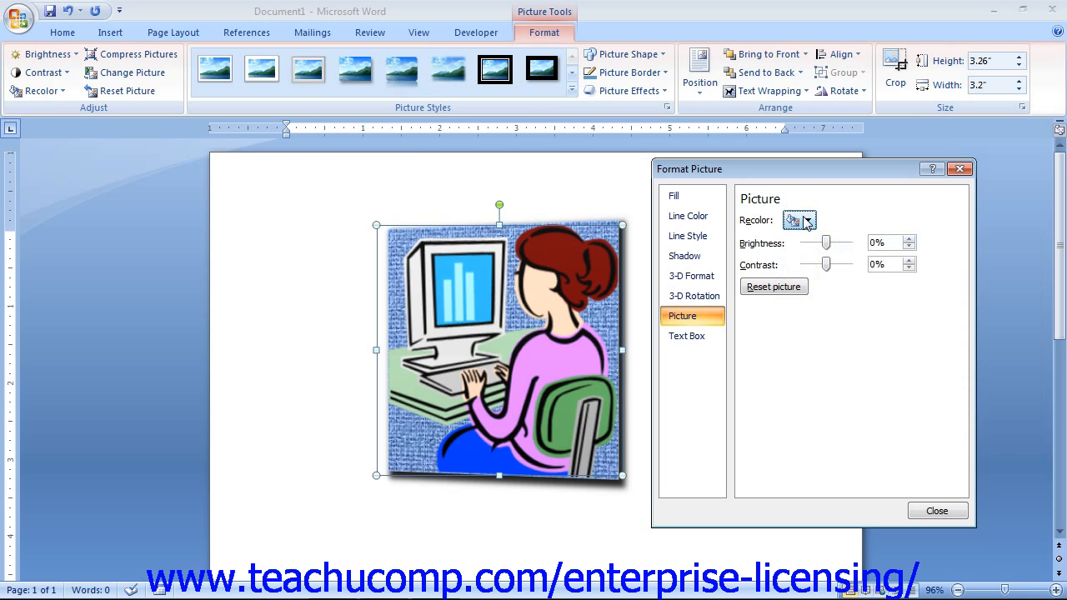
left_click(754, 266)
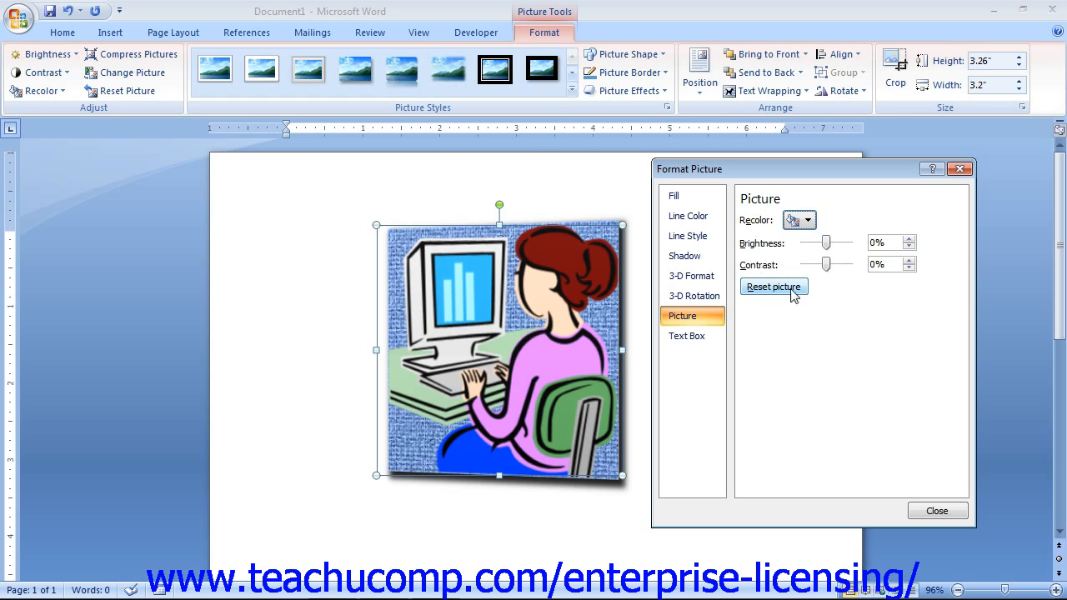
left_click(704, 337)
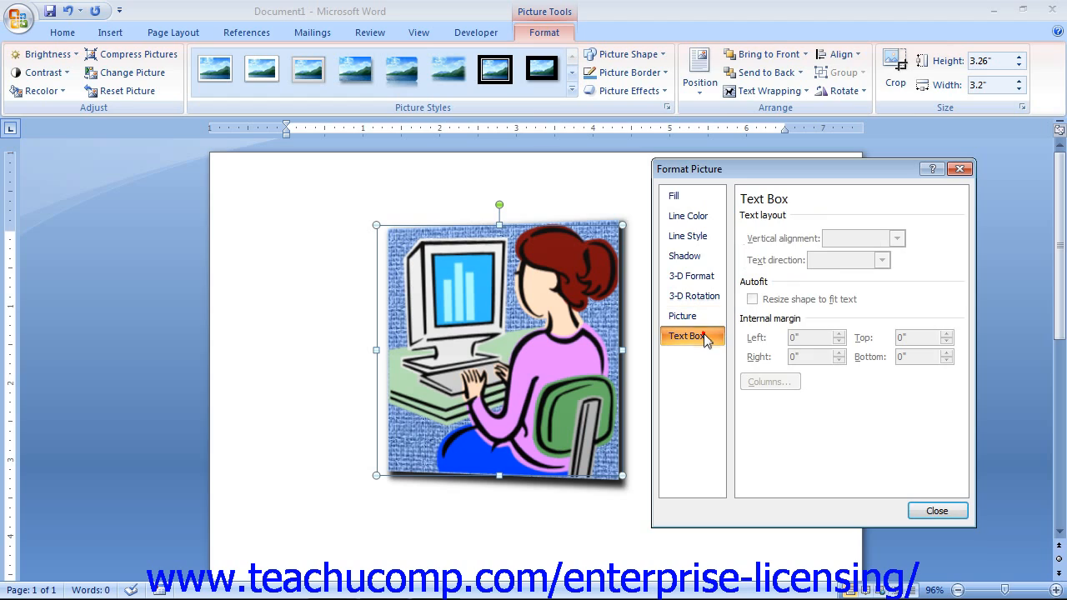